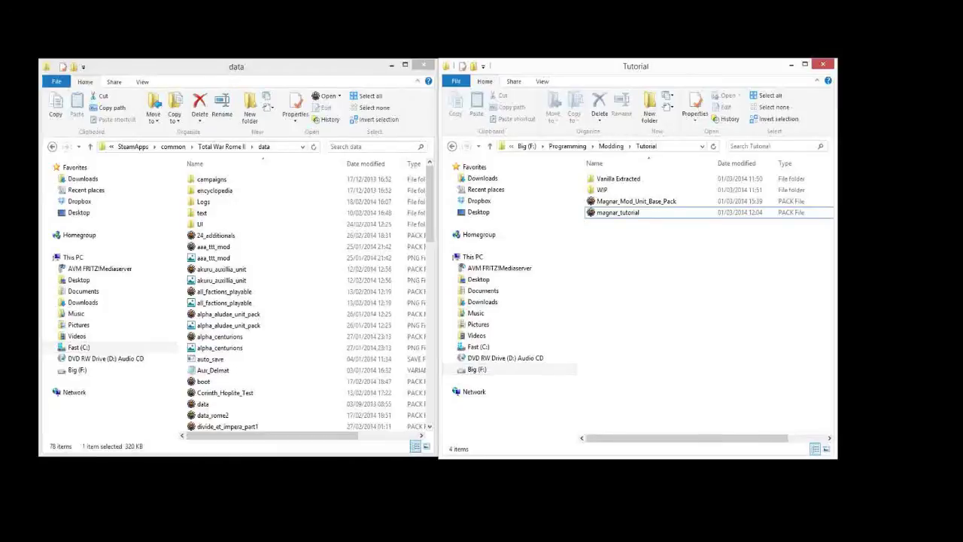
Open the Magnar_Mod_Unit_Base_Pack file from the Tutorial folder and expand its variantmeshes and db folders.
{"action": "left_click", "coordinate": [651, 200]}
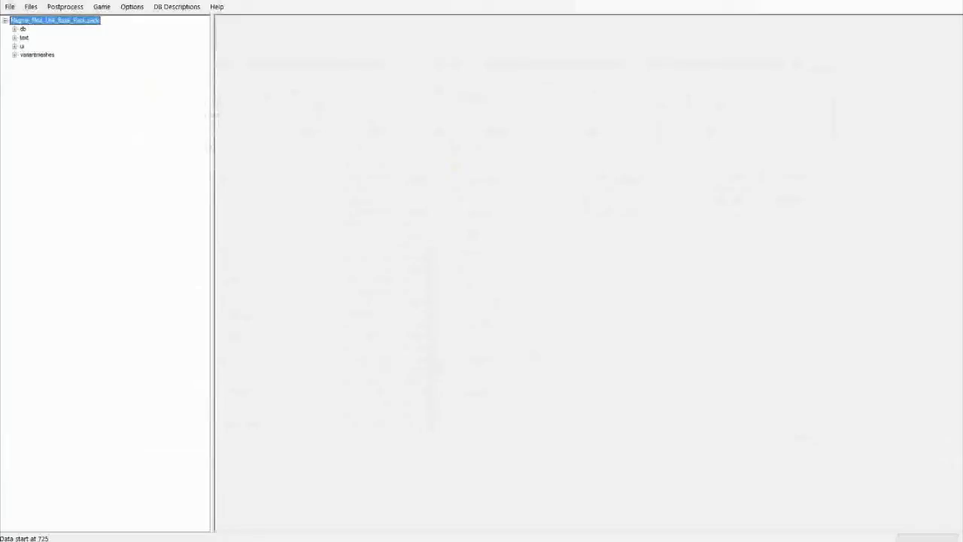
{"action": "left_click", "coordinate": [15, 55]}
{"action": "left_click", "coordinate": [38, 54]}
{"action": "left_click", "coordinate": [14, 28]}
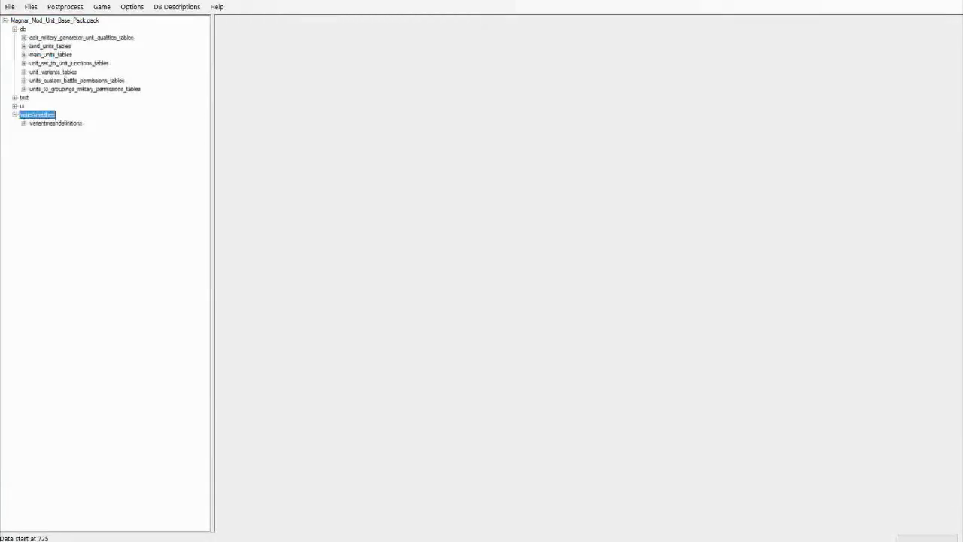
Expand all the table folders under db, from cdir_military_generator_unit_qualities_tables to units_to_groupings_military_permissions_tables.
{"action": "left_click", "coordinate": [24, 37]}
{"action": "left_click", "coordinate": [24, 55]}
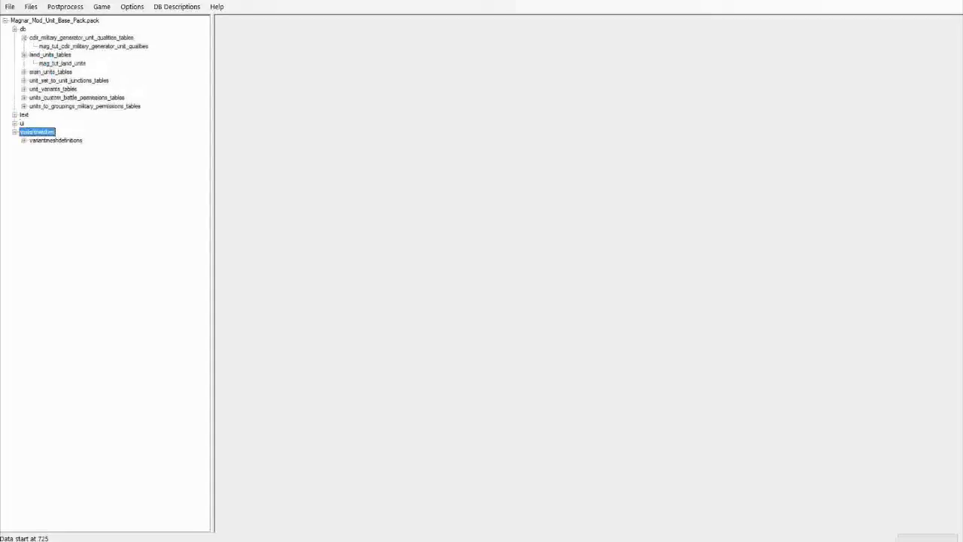
{"action": "left_click", "coordinate": [24, 72]}
{"action": "left_click", "coordinate": [24, 88]}
{"action": "left_click", "coordinate": [23, 106]}
{"action": "left_click", "coordinate": [23, 123]}
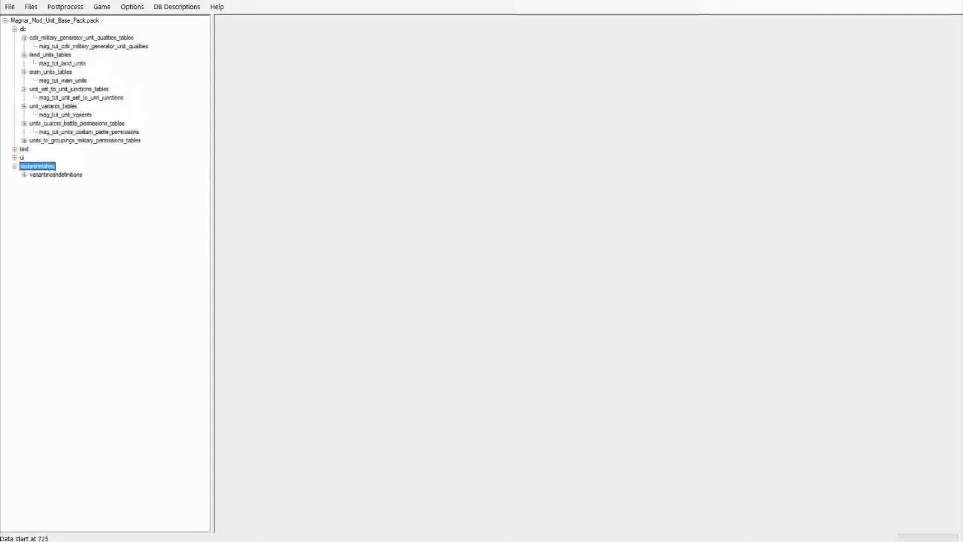
{"action": "left_click", "coordinate": [23, 139]}
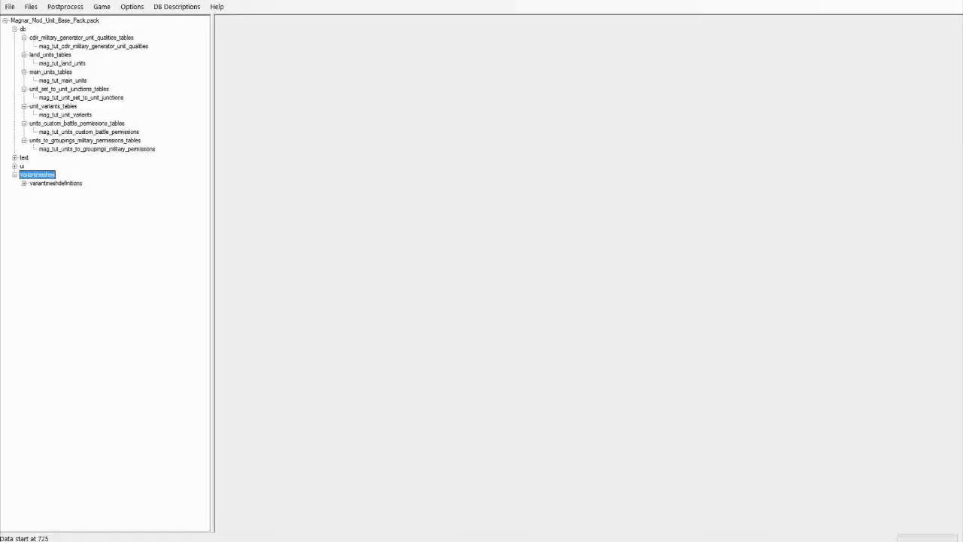
Open the mag_tut_cdir_military_generator_unit_qualities table and examine its group_key and quality entries.
{"action": "left_click", "coordinate": [93, 47]}
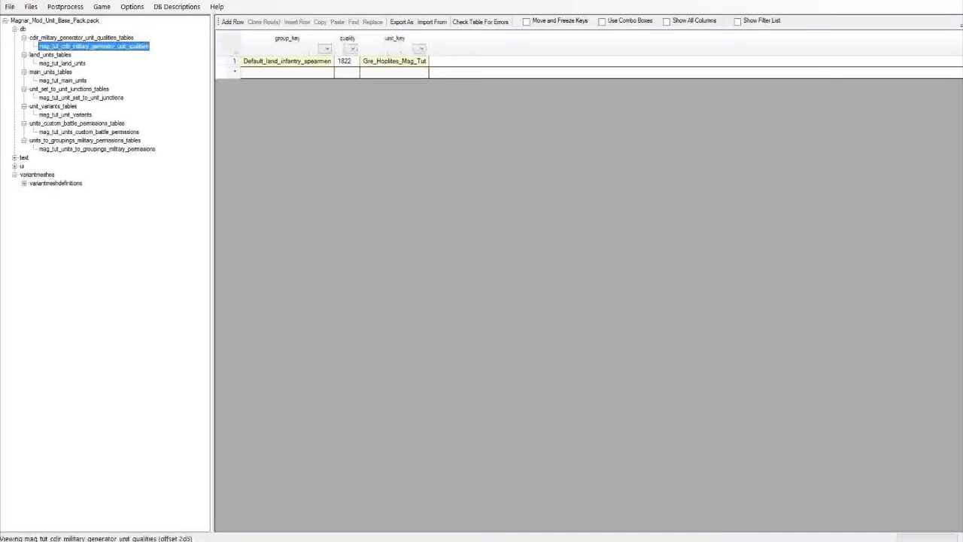
{"action": "left_click", "coordinate": [286, 61]}
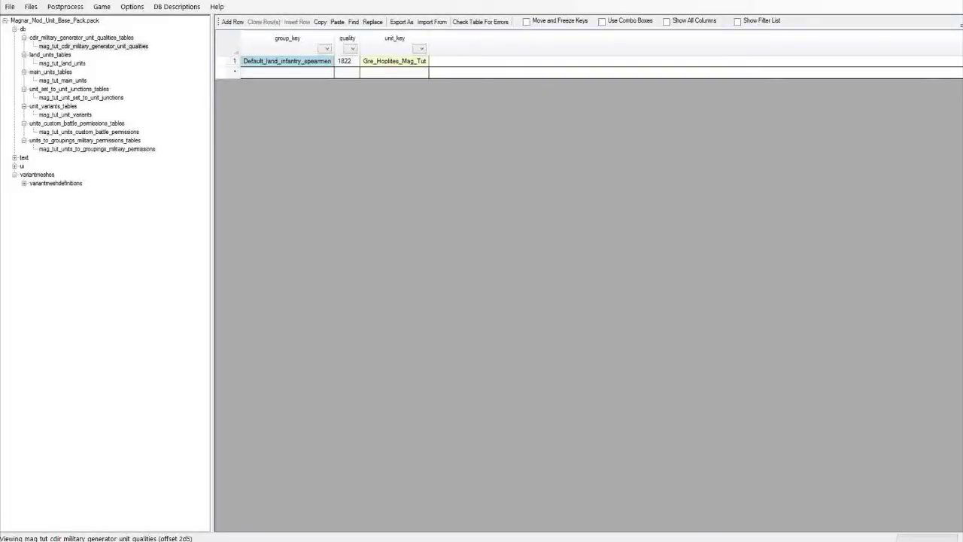
{"action": "left_click", "coordinate": [346, 61]}
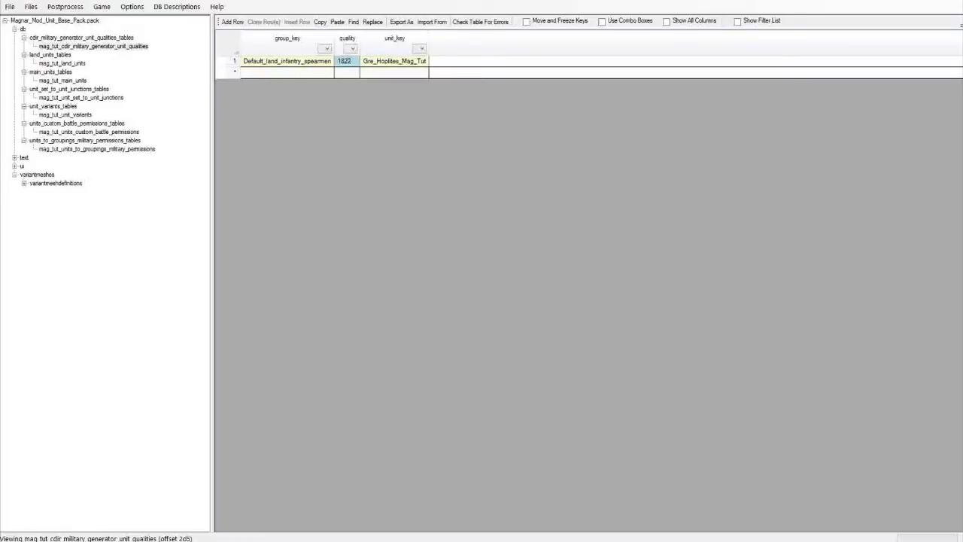
Open the mag_tut_land_units table and examine the unit's category, class and armour entries.
{"action": "left_click", "coordinate": [62, 63]}
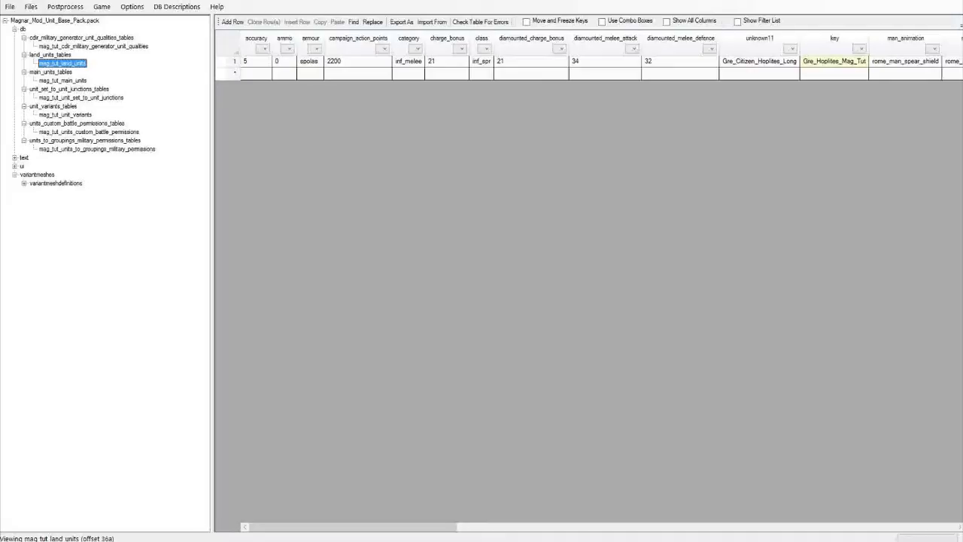
{"action": "left_click", "coordinate": [409, 62]}
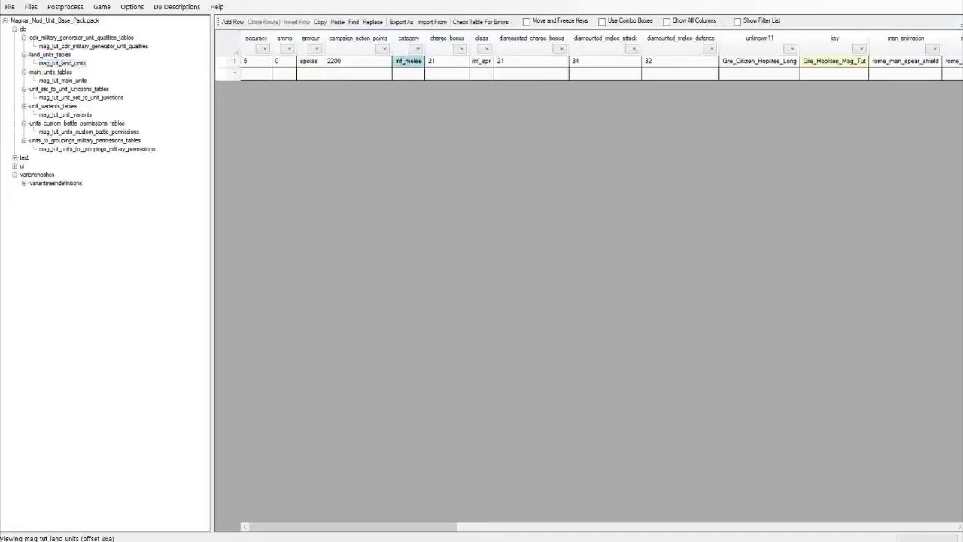
{"action": "left_click", "coordinate": [481, 62]}
{"action": "left_click", "coordinate": [310, 62]}
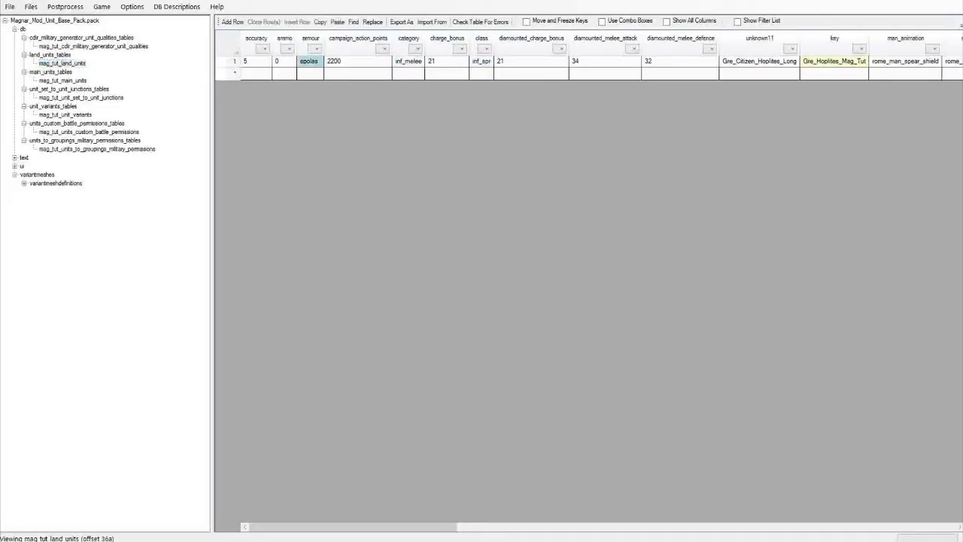
{"action": "left_click_drag", "start_coordinate": [353, 527], "coordinate": [372, 527]}
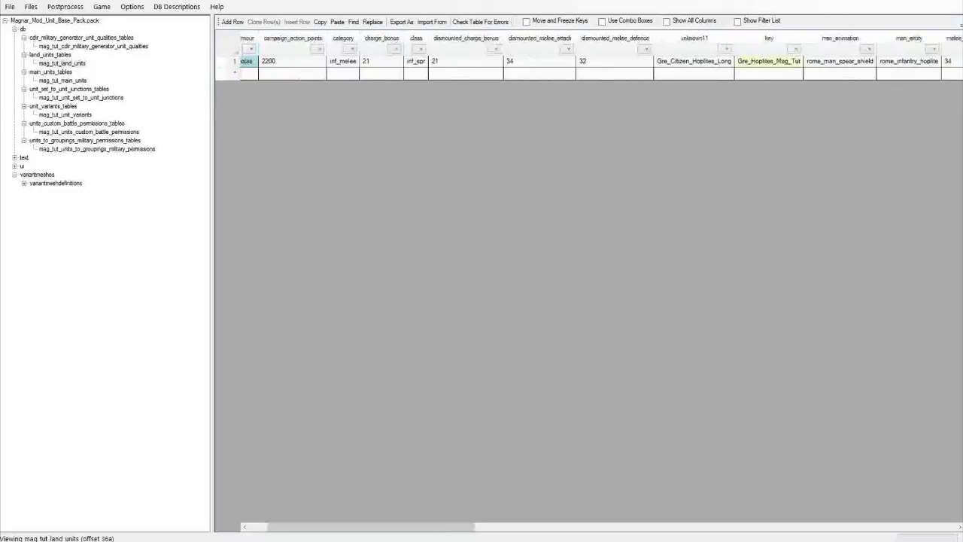
{"action": "left_click", "coordinate": [248, 61]}
{"action": "left_click_drag", "start_coordinate": [323, 526], "coordinate": [302, 526]}
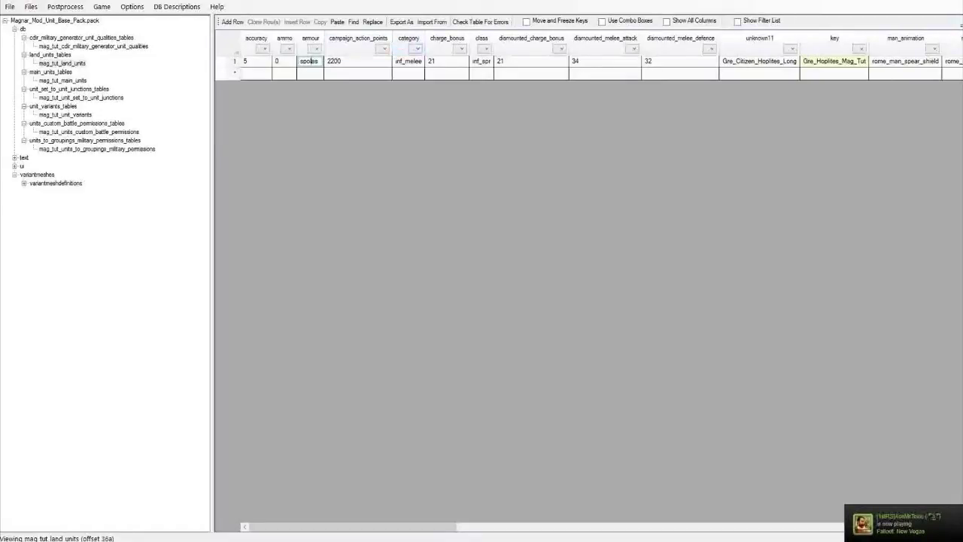
{"action": "left_click", "coordinate": [408, 62]}
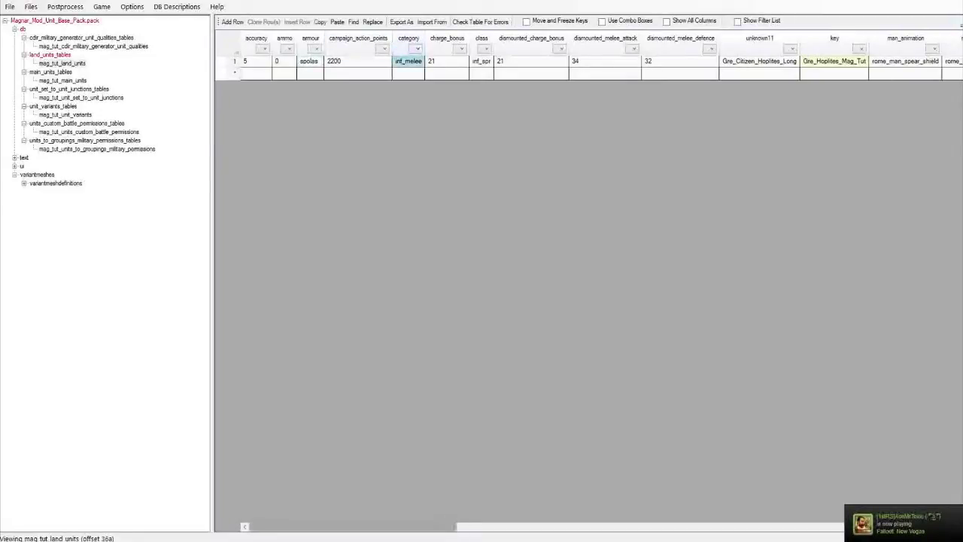
Examine the unknown11 and key entries in the land units table, expanding the text folder and comparing with mag_tut_main_units.
{"action": "left_click_drag", "start_coordinate": [352, 526], "coordinate": [415, 526]}
{"action": "left_click", "coordinate": [536, 62]}
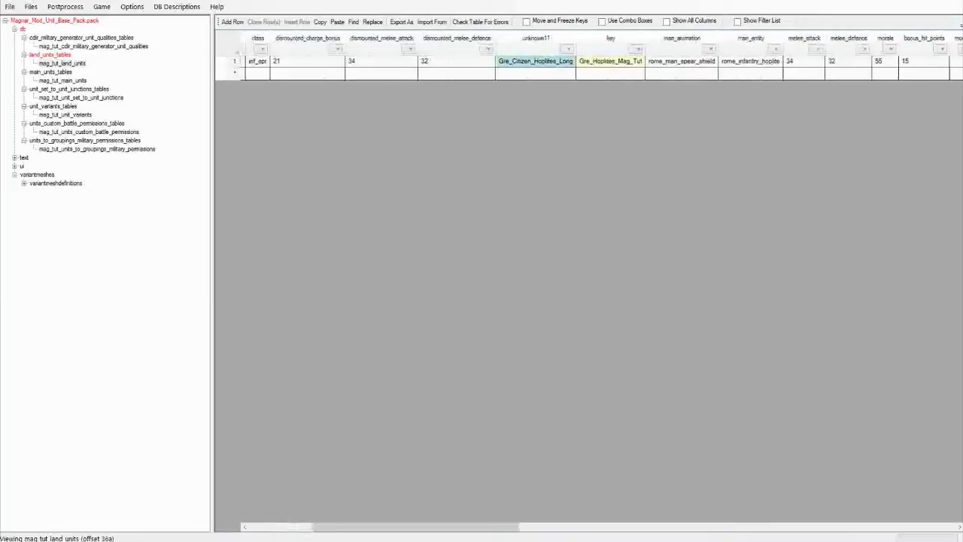
{"action": "left_click", "coordinate": [15, 157]}
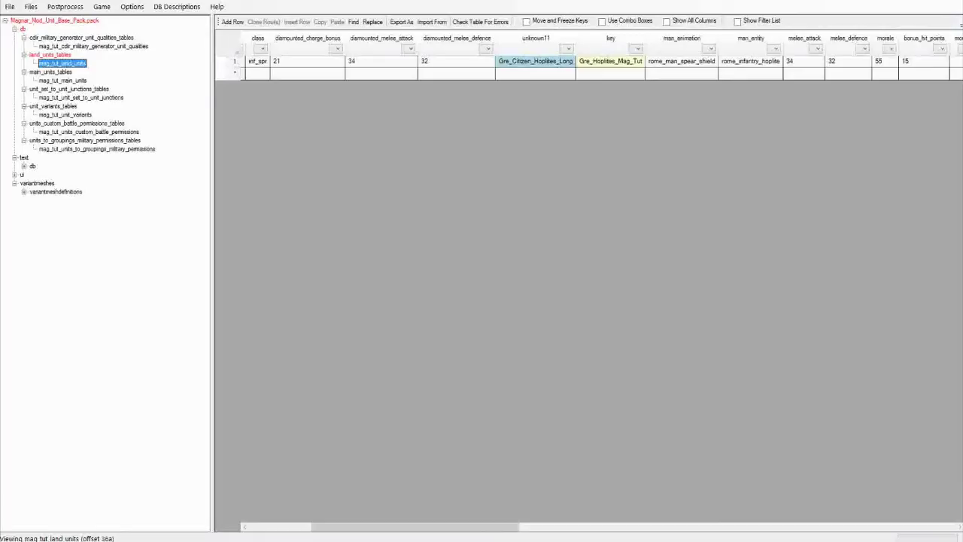
{"action": "left_click", "coordinate": [610, 61]}
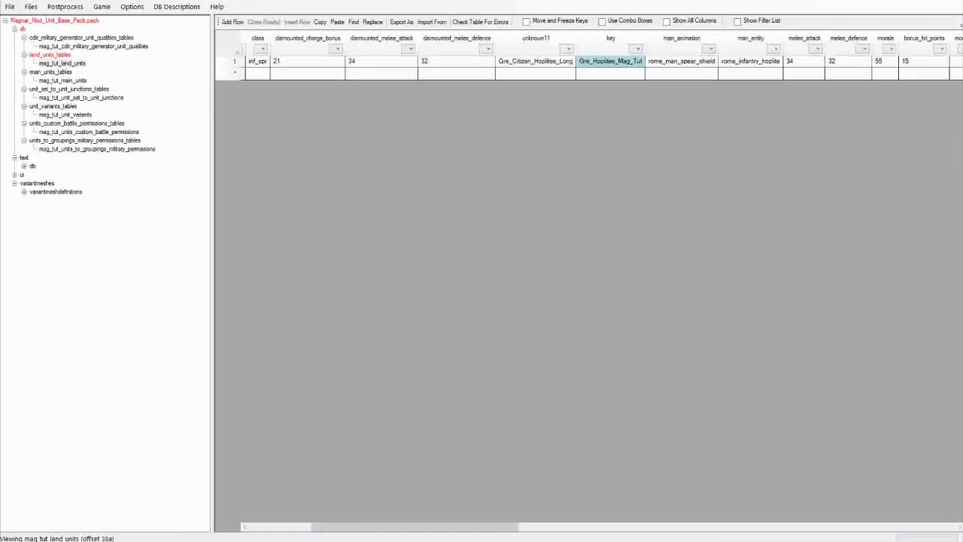
{"action": "left_click", "coordinate": [62, 81]}
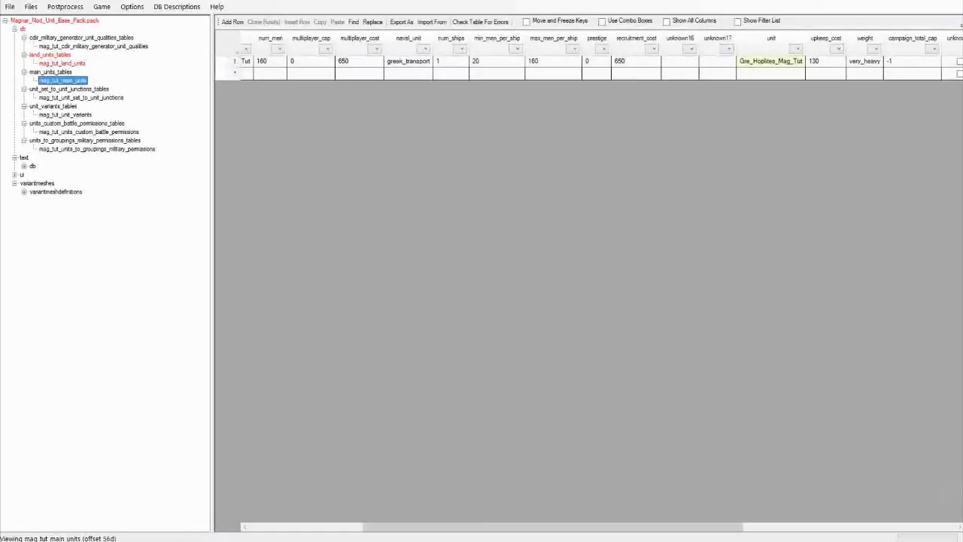
{"action": "left_click", "coordinate": [63, 63]}
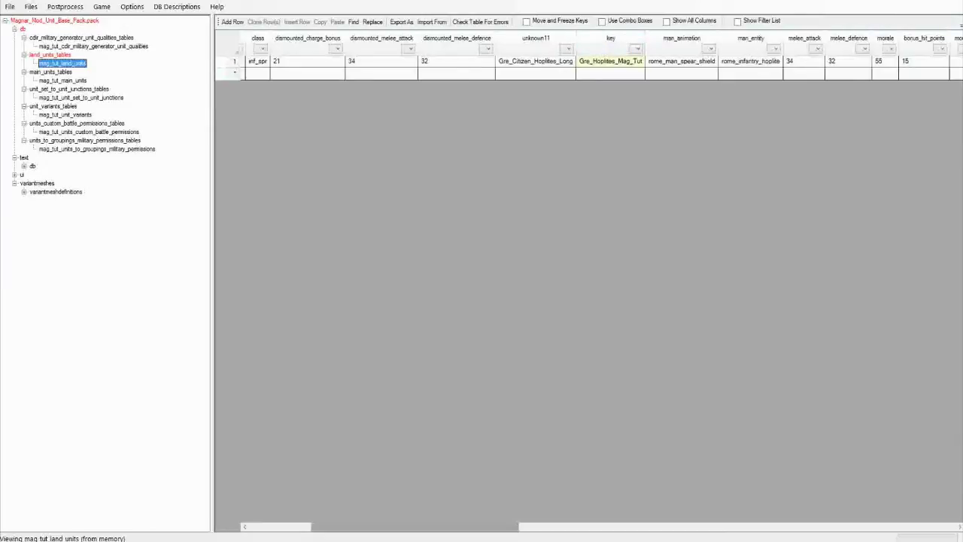
Review the land unit's man_animation and man_entity entries and its melee attack, melee defence, morale and bonus hit points.
{"action": "left_click_drag", "start_coordinate": [415, 527], "coordinate": [491, 527]}
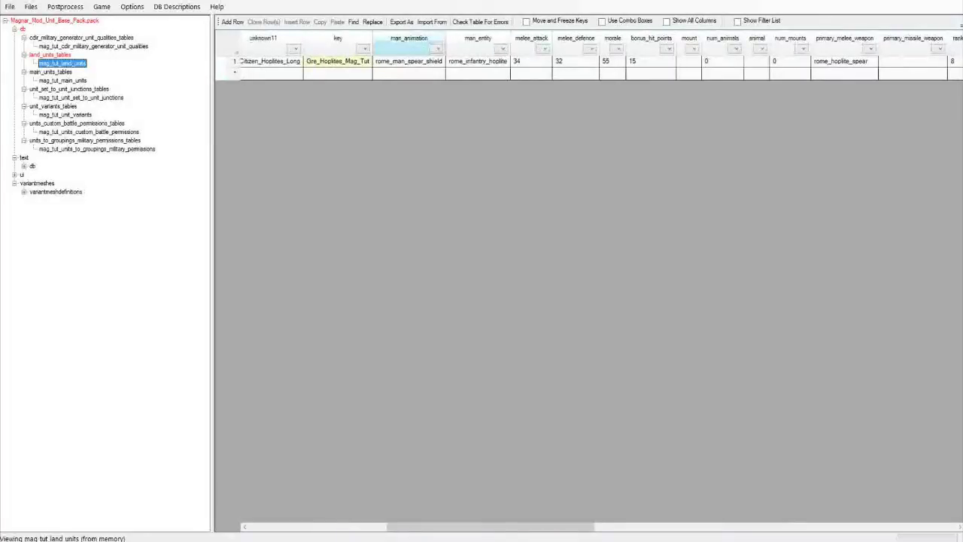
{"action": "left_click", "coordinate": [408, 61]}
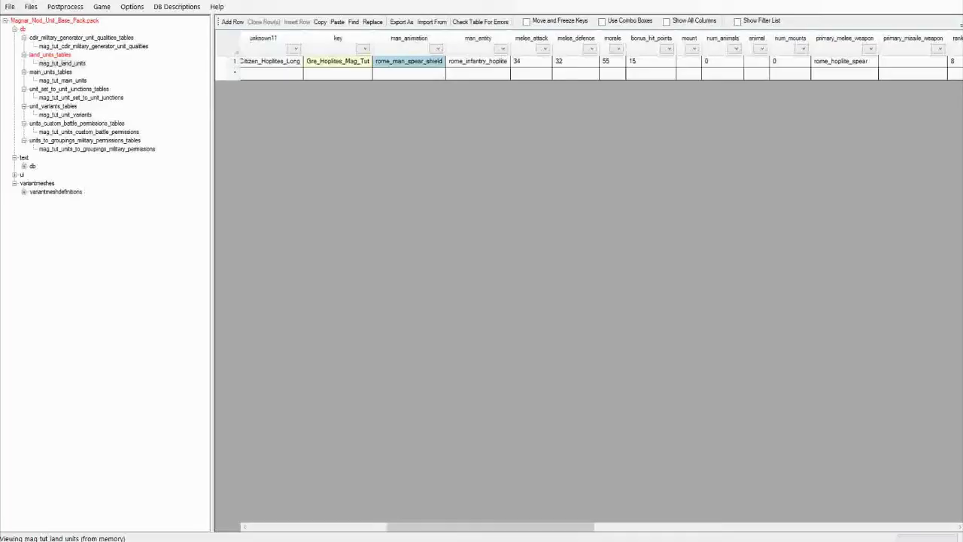
{"action": "left_click", "coordinate": [477, 62]}
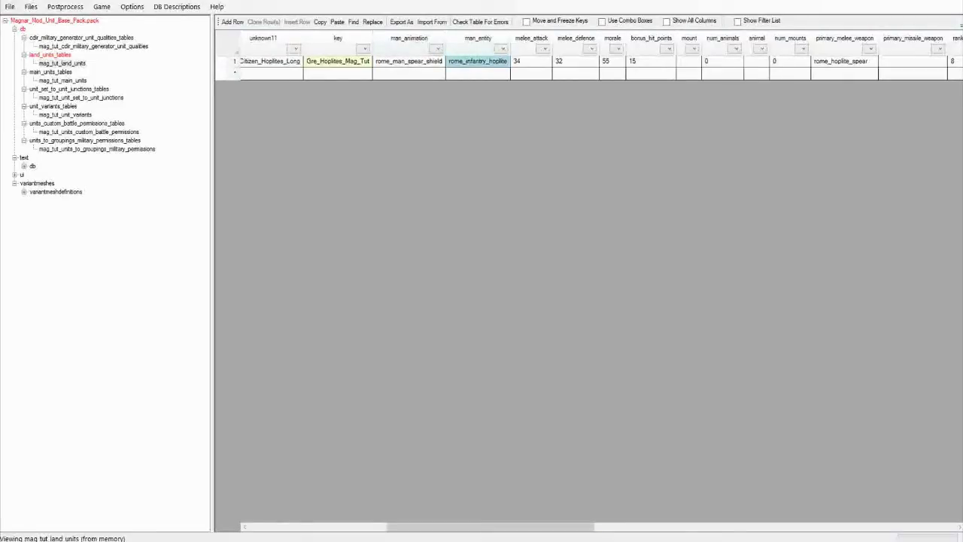
{"action": "left_click_drag", "start_coordinate": [491, 527], "coordinate": [555, 527]}
{"action": "left_click_drag", "start_coordinate": [301, 62], "coordinate": [420, 61]}
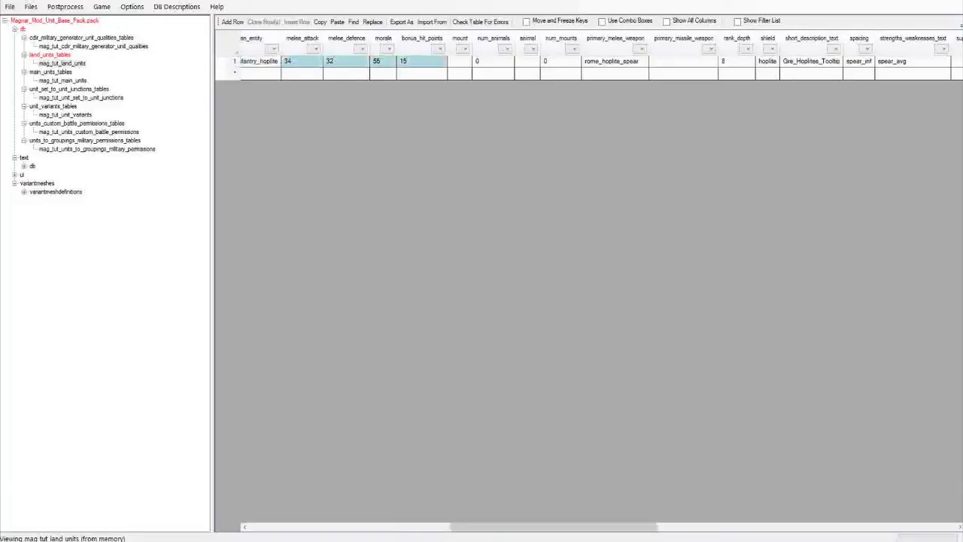
Review the land unit's num_mounts, num_animals, primary_melee_weapon and primary_missile_weapon entries.
{"action": "left_click_drag", "start_coordinate": [553, 526], "coordinate": [617, 527]}
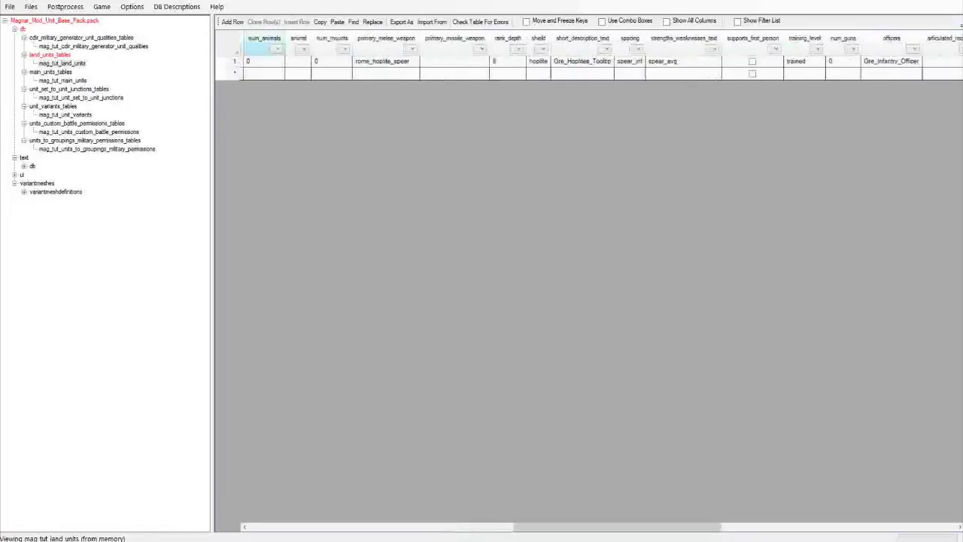
{"action": "left_click", "coordinate": [327, 62]}
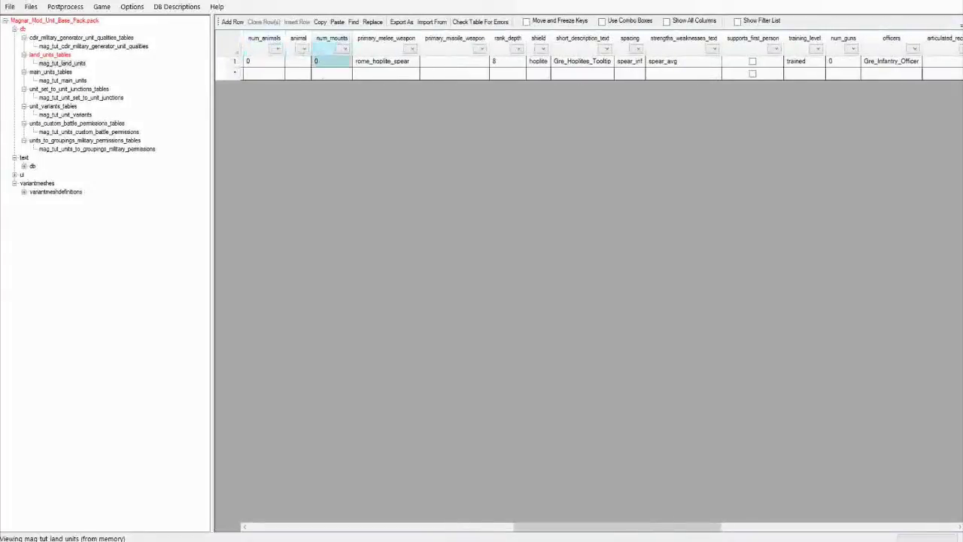
{"action": "left_click", "coordinate": [263, 61]}
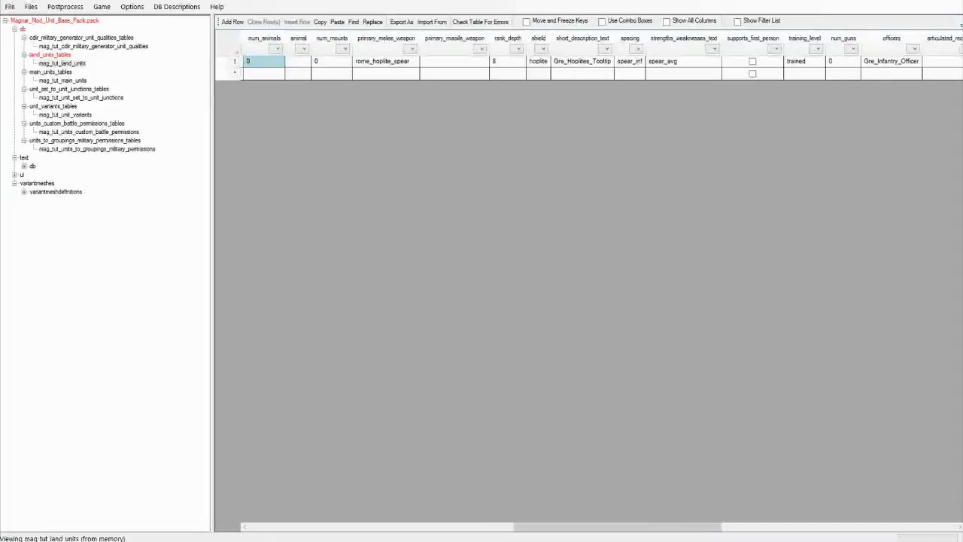
{"action": "left_click", "coordinate": [385, 61]}
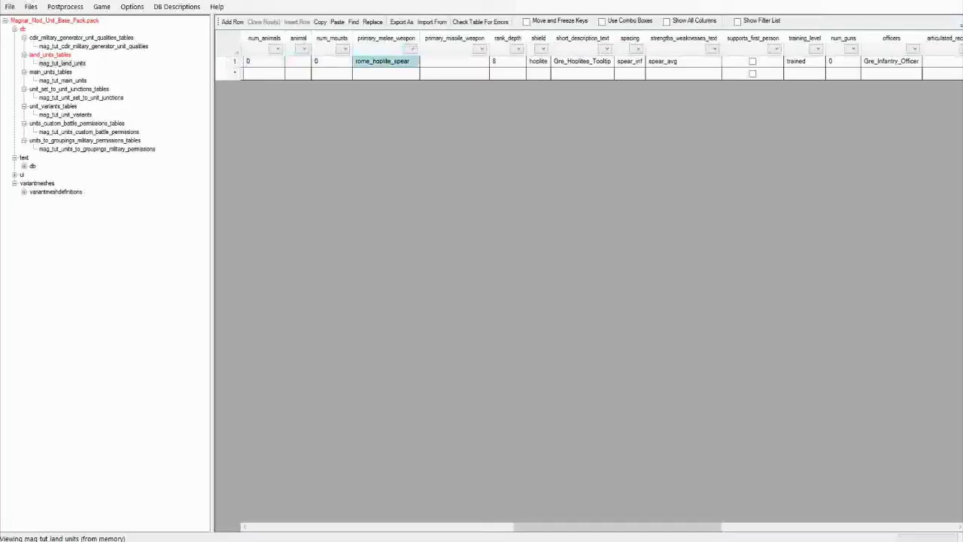
{"action": "left_click", "coordinate": [454, 60]}
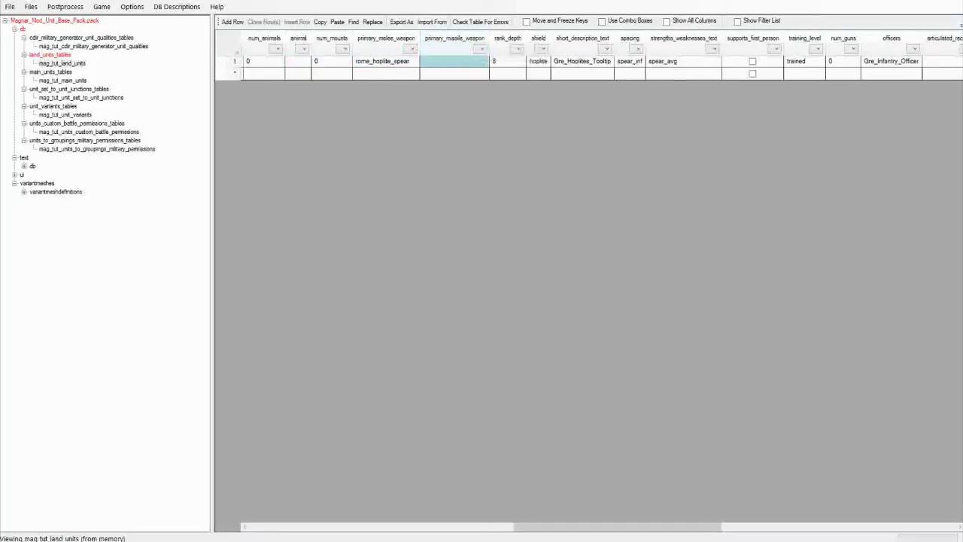
Examine the land unit's rank_depth, shield and short_description_text entries.
{"action": "left_click_drag", "start_coordinate": [617, 526], "coordinate": [651, 527]}
{"action": "left_click", "coordinate": [382, 61]}
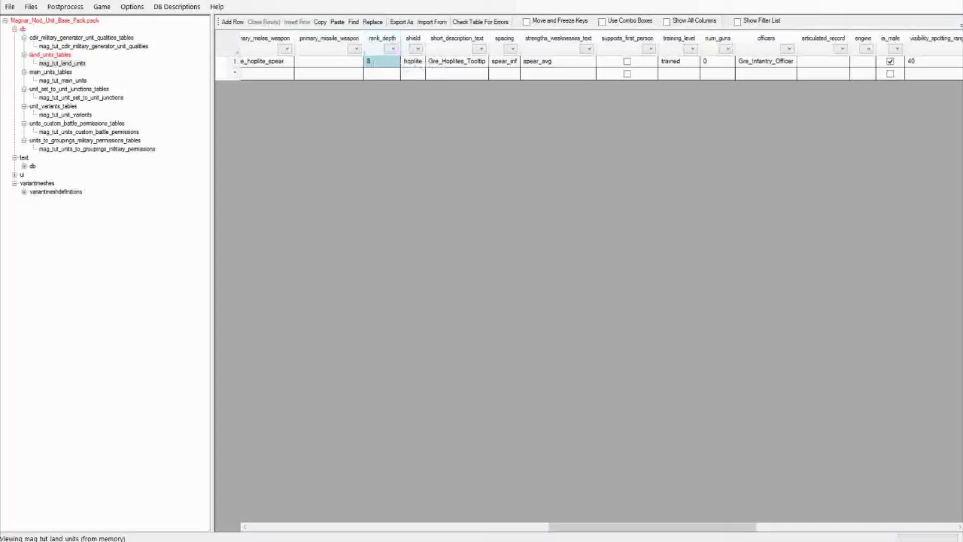
{"action": "left_click", "coordinate": [412, 61]}
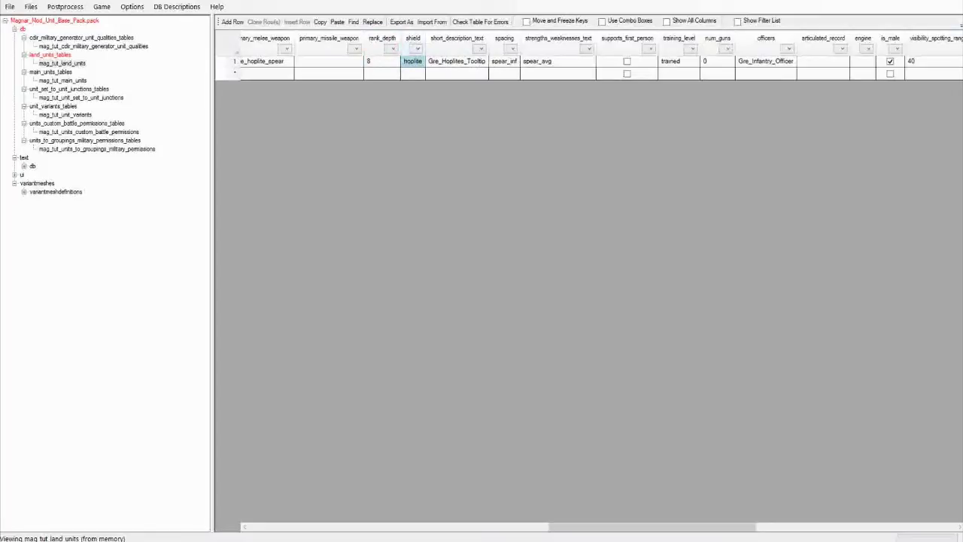
{"action": "left_click", "coordinate": [456, 62]}
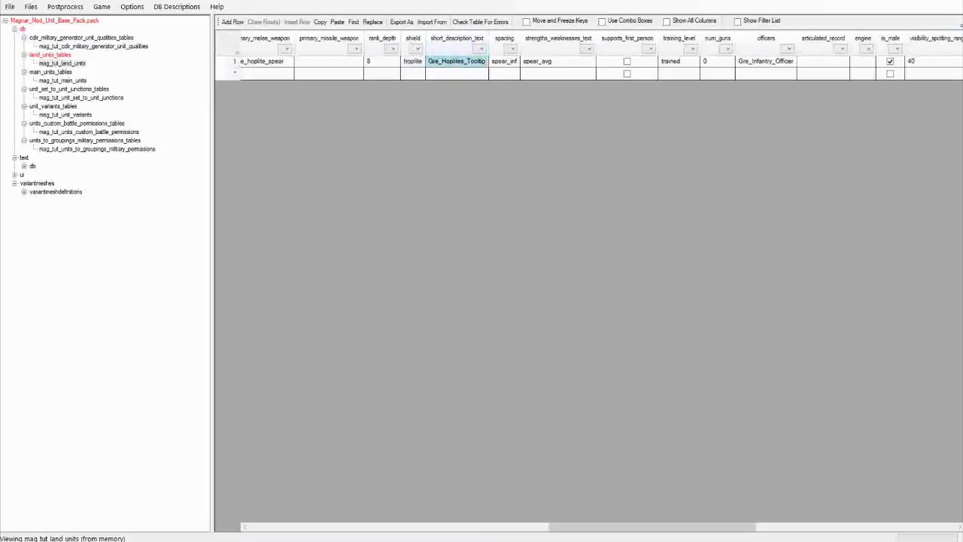
Examine the land unit's spacing entry and look through the remaining columns up to hiding_scalar.
{"action": "left_click_drag", "start_coordinate": [652, 526], "coordinate": [704, 526]}
{"action": "left_click", "coordinate": [317, 61]}
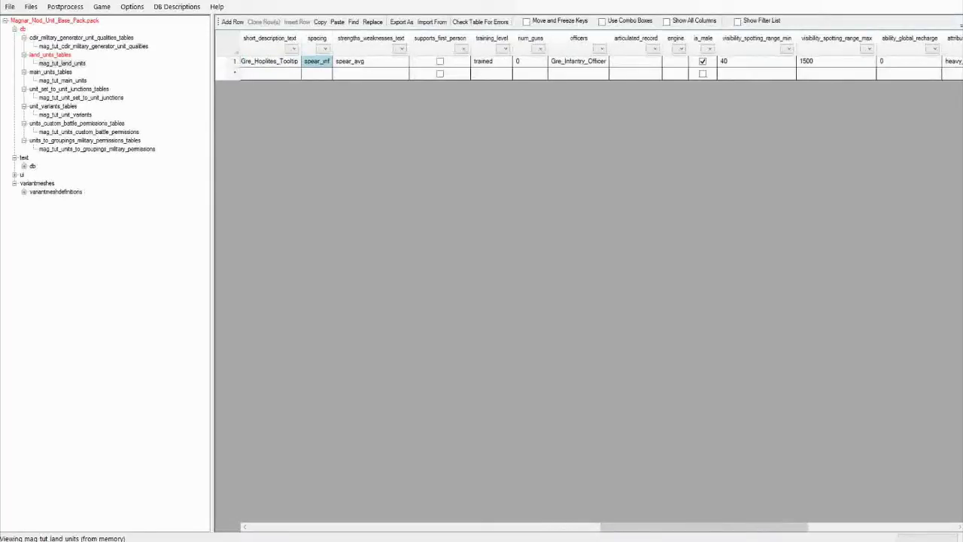
{"action": "left_click_drag", "start_coordinate": [704, 526], "coordinate": [727, 526]}
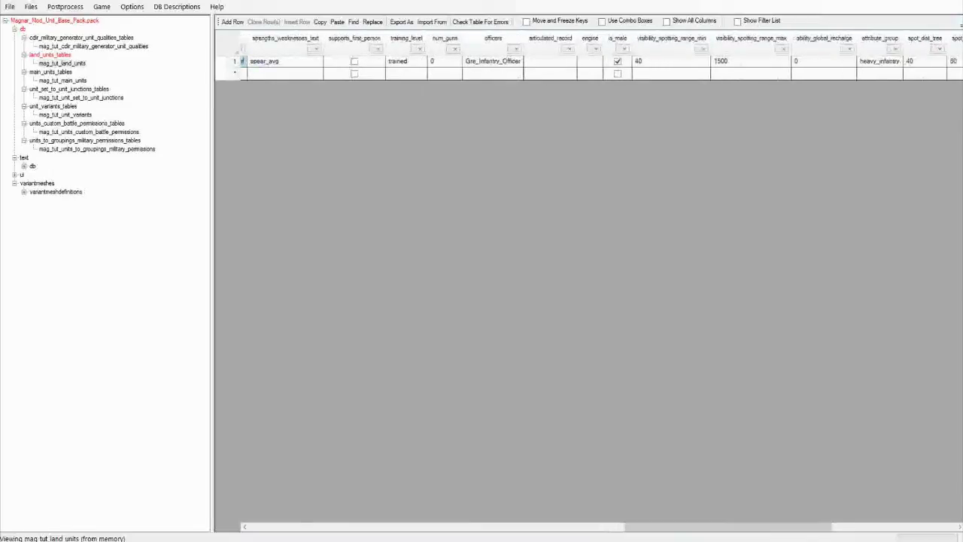
{"action": "left_click_drag", "start_coordinate": [727, 527], "coordinate": [853, 526]}
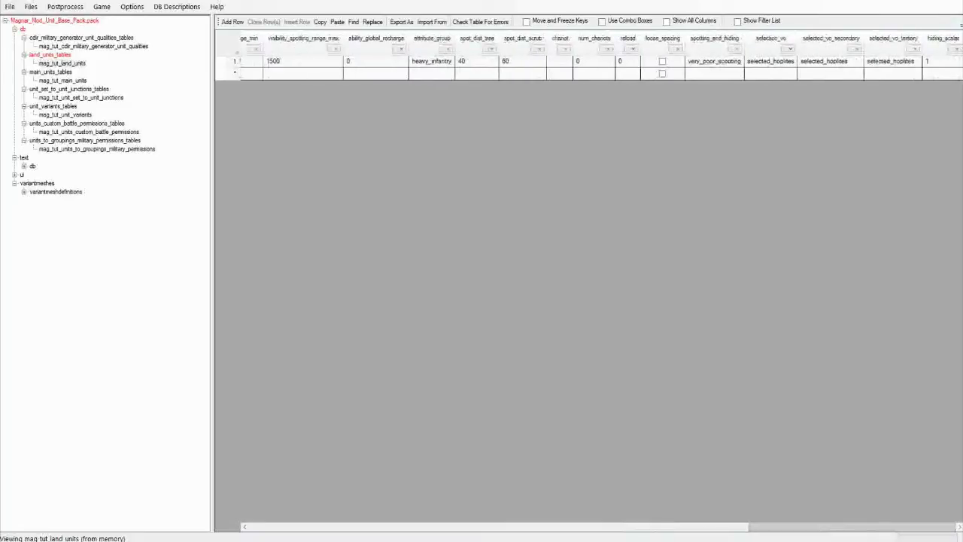
Open the mag_tut_main_units table and review its num_men, multiplayer_cost, naval_unit, land_unit and unit entries.
{"action": "left_click", "coordinate": [63, 80]}
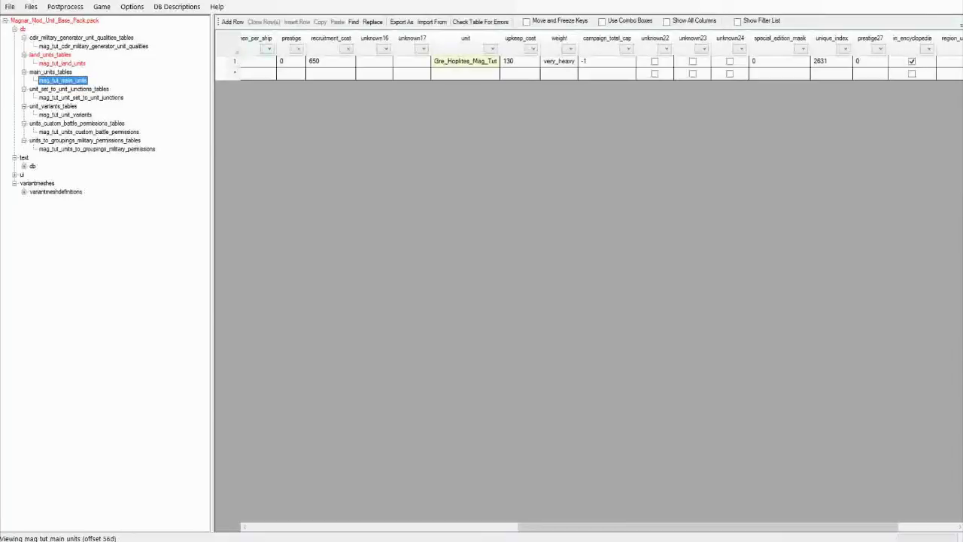
{"action": "left_click_drag", "start_coordinate": [707, 526], "coordinate": [553, 526]}
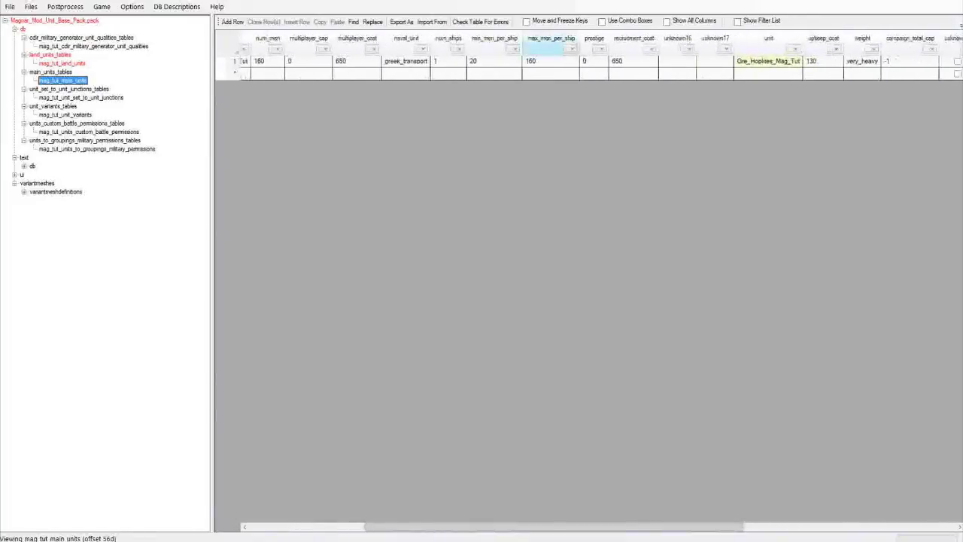
{"action": "left_click_drag", "start_coordinate": [538, 527], "coordinate": [465, 526]}
{"action": "left_click", "coordinate": [411, 62]}
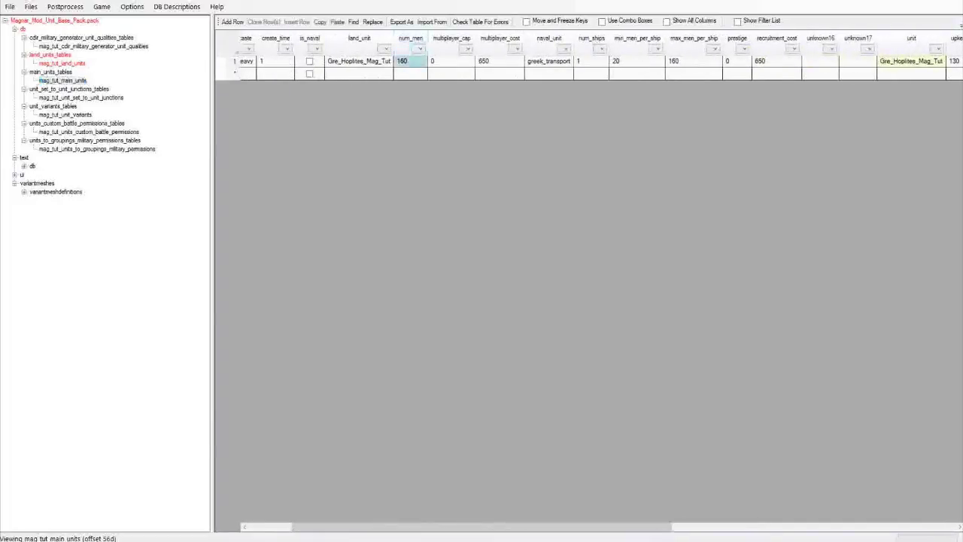
{"action": "left_click", "coordinate": [499, 62]}
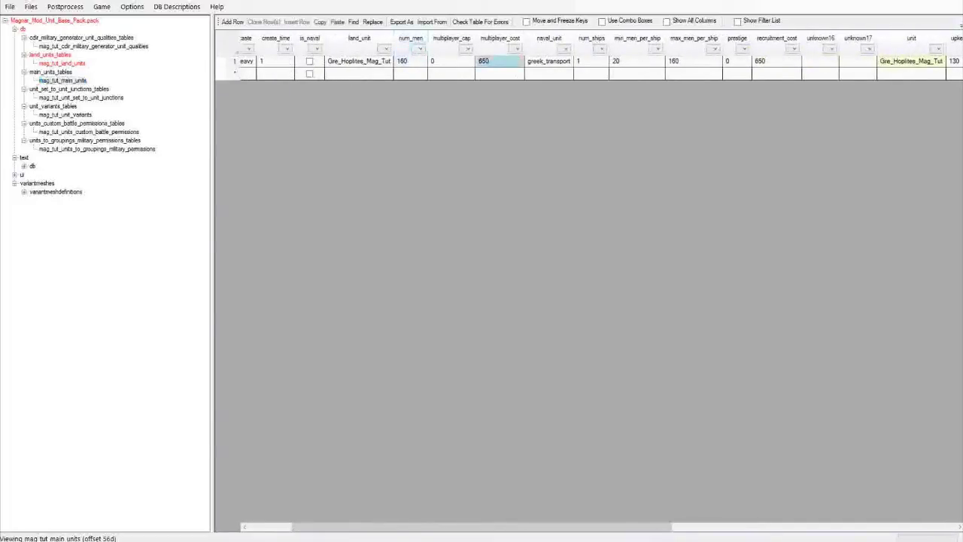
{"action": "left_click", "coordinate": [549, 61]}
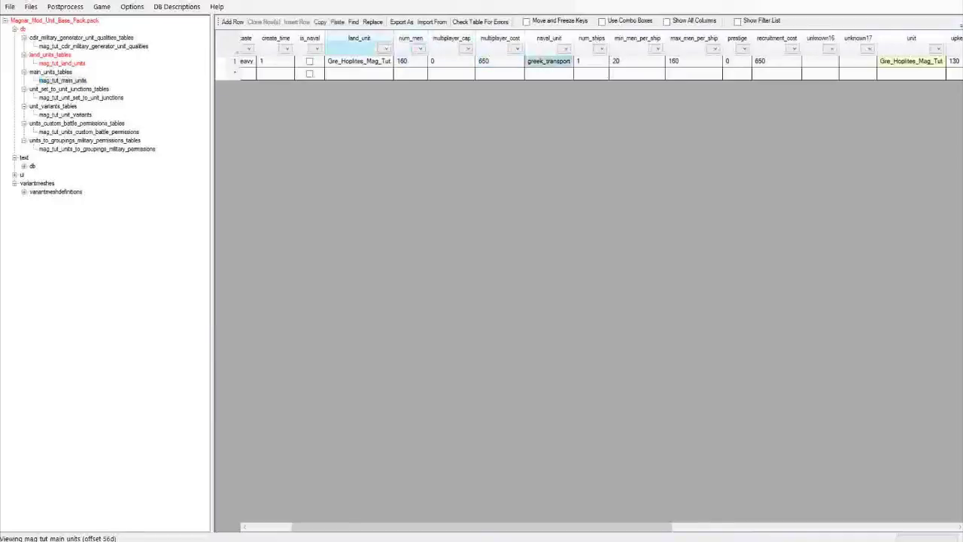
{"action": "left_click", "coordinate": [359, 61]}
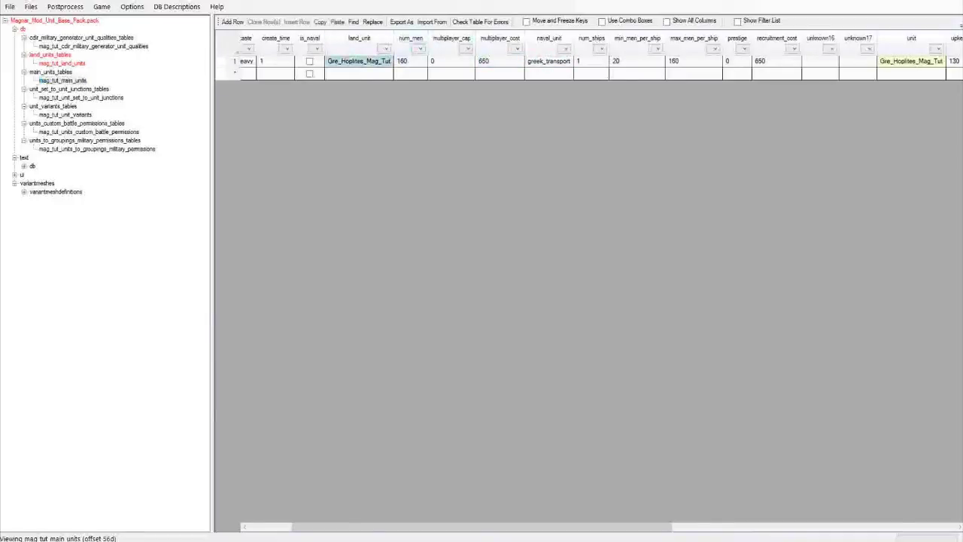
{"action": "left_click", "coordinate": [911, 61]}
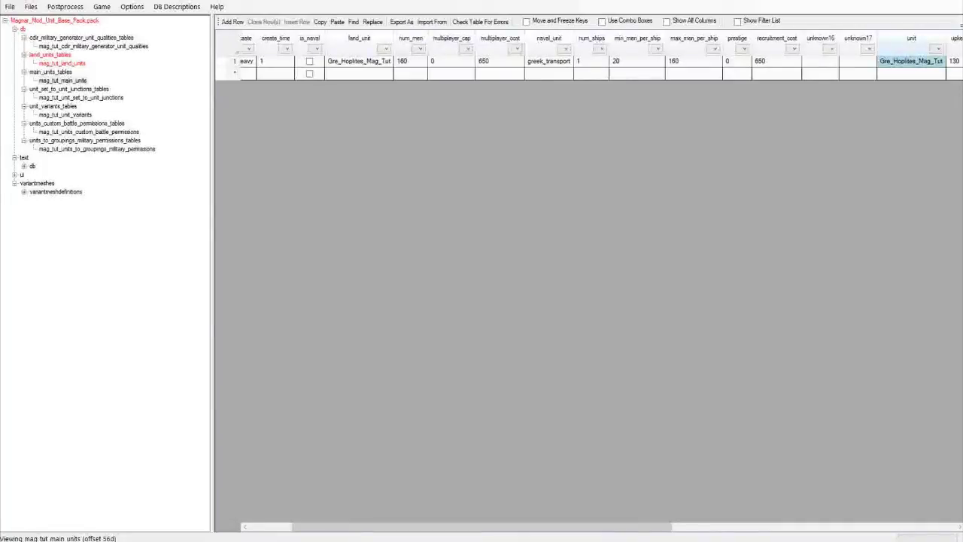
Examine the main unit's region_unit_resource_requirement and unique_index entries.
{"action": "left_click", "coordinate": [63, 80]}
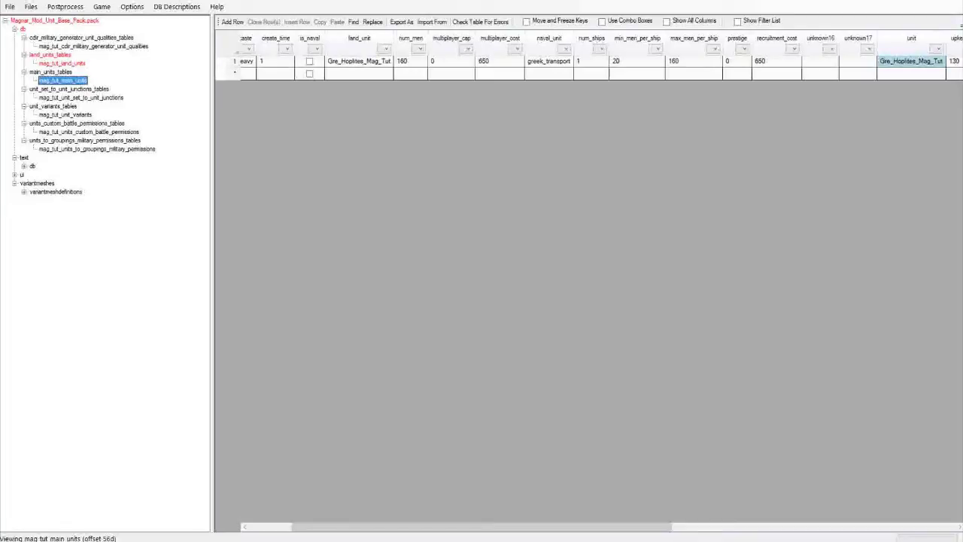
{"action": "left_click_drag", "start_coordinate": [459, 527], "coordinate": [743, 527]}
{"action": "left_click", "coordinate": [870, 62]}
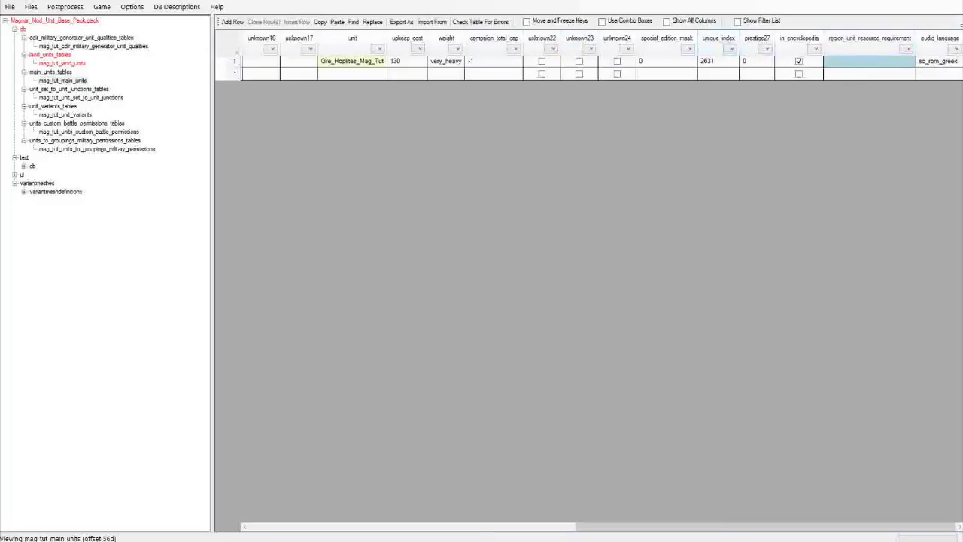
{"action": "left_click", "coordinate": [717, 62]}
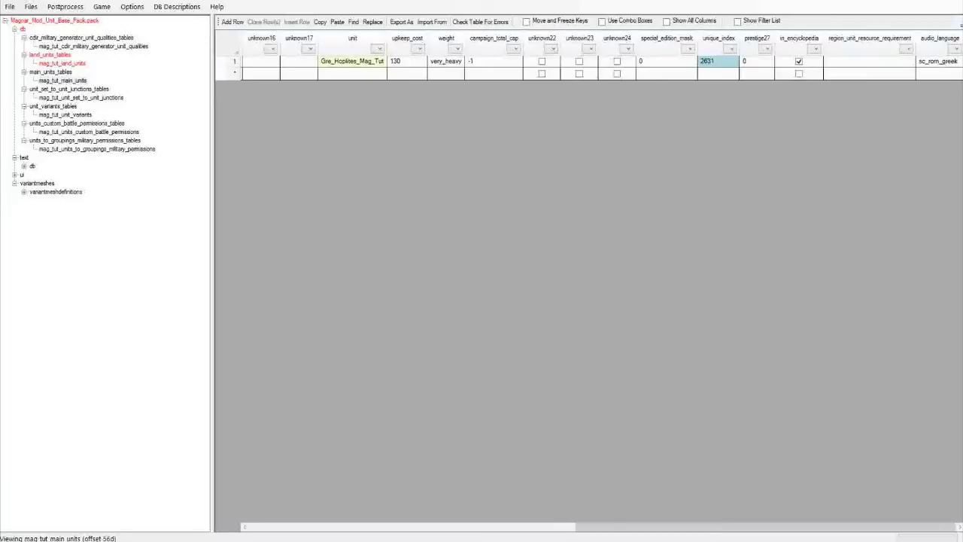
Open the mag_tut_unit_set_to_unit_junctions table and review its unit_record and unit_set entries.
{"action": "left_click", "coordinate": [82, 97]}
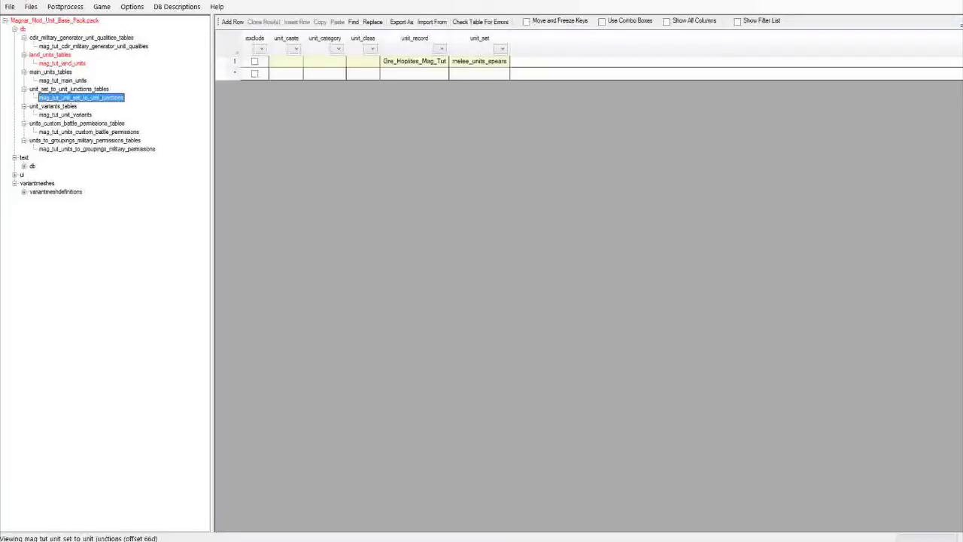
{"action": "left_click_drag", "start_coordinate": [414, 61], "coordinate": [479, 62]}
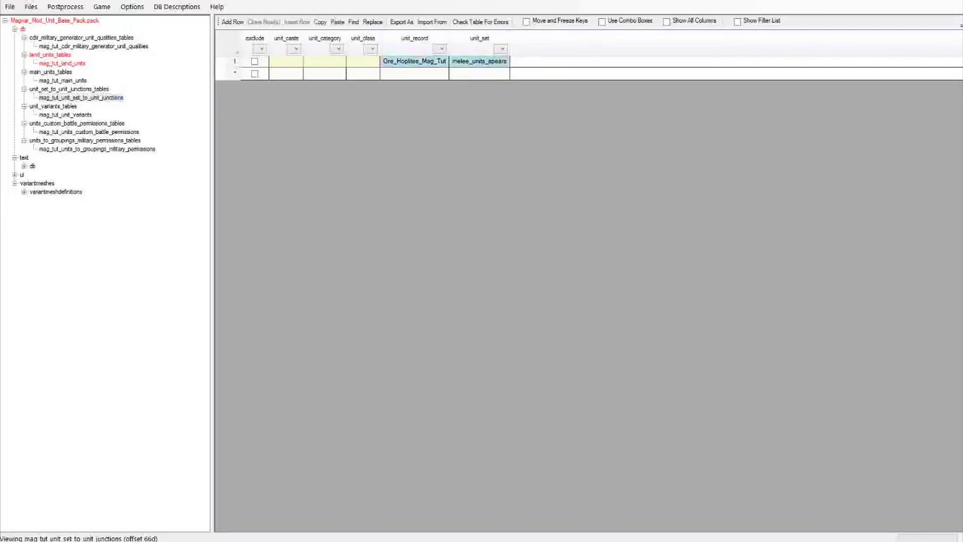
{"action": "left_click", "coordinate": [479, 61]}
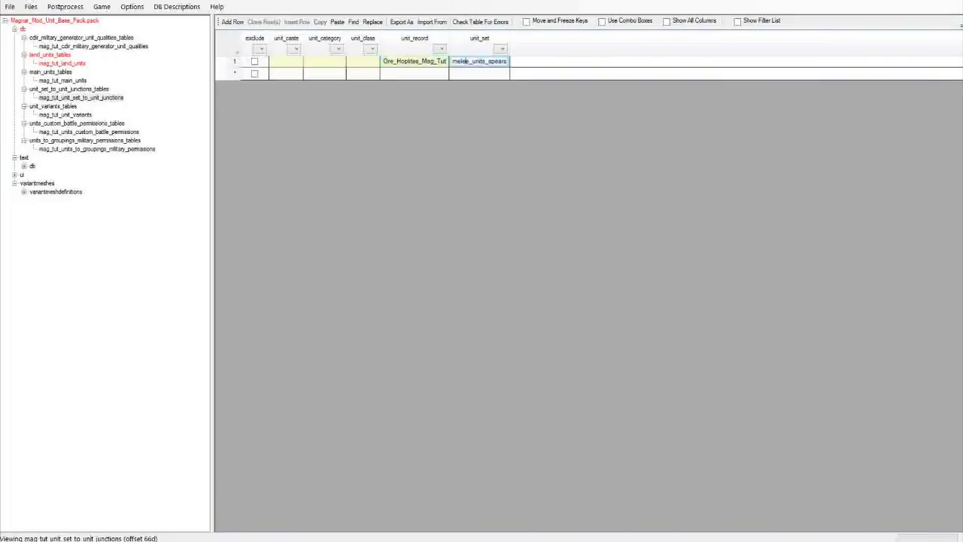
{"action": "left_click", "coordinate": [415, 62]}
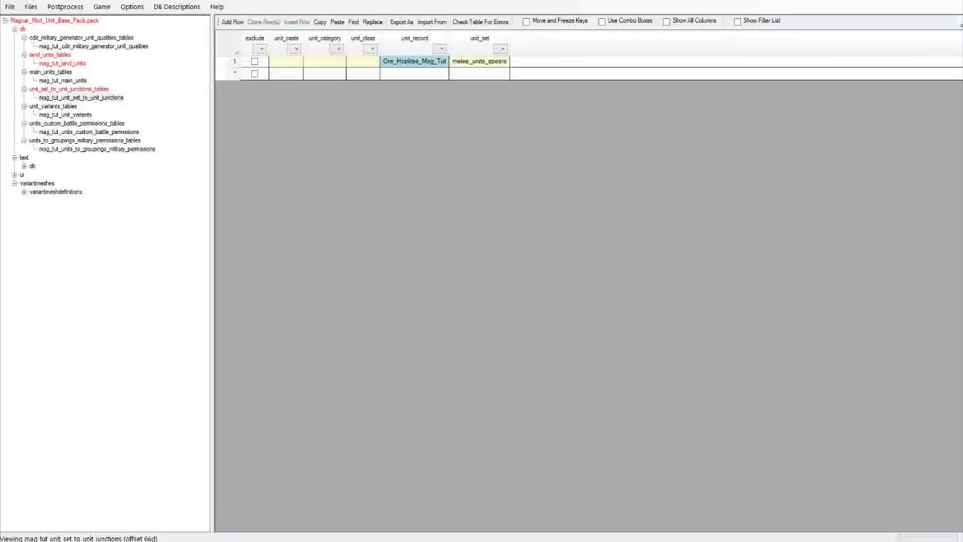
Open the mag_tut_unit_variants table and review its unit, name, faction and variant entries.
{"action": "left_click", "coordinate": [65, 115]}
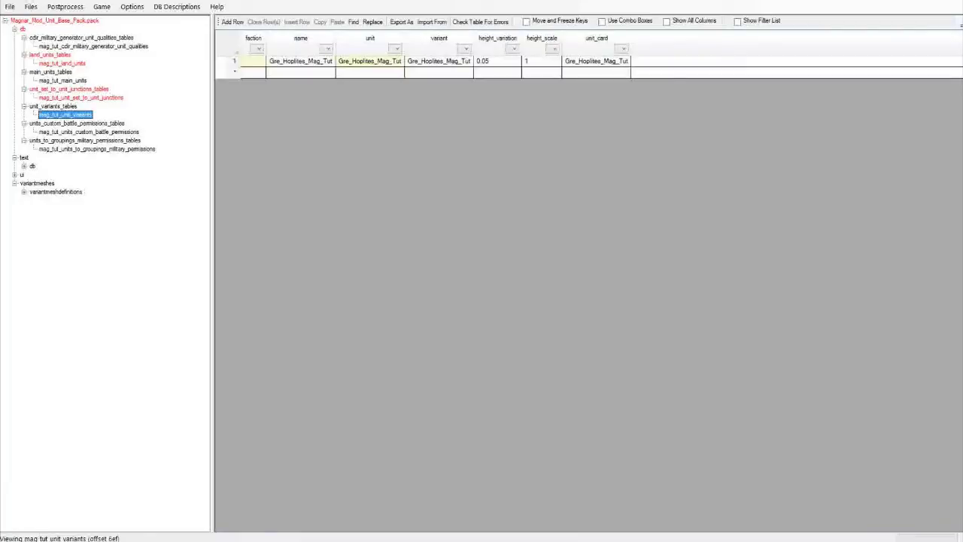
{"action": "left_click", "coordinate": [370, 61]}
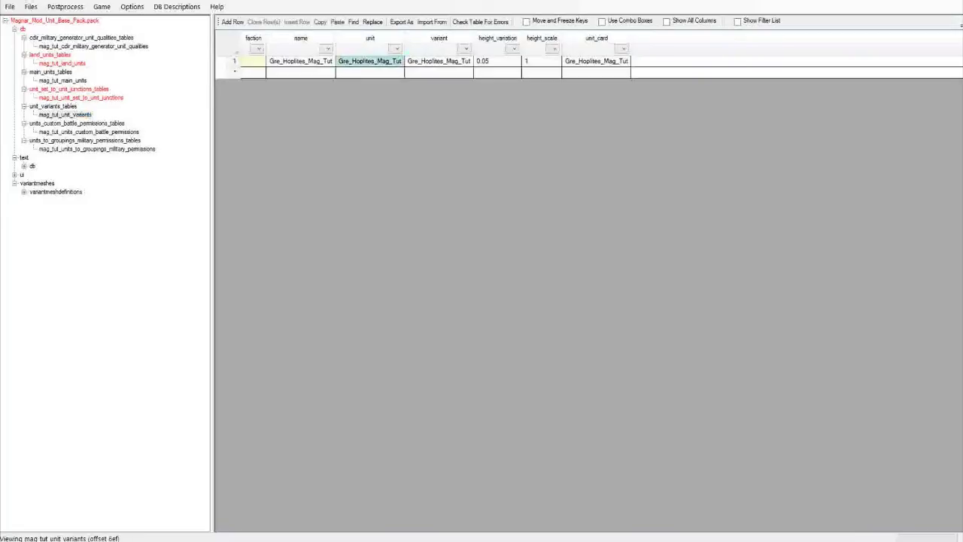
{"action": "left_click", "coordinate": [301, 62]}
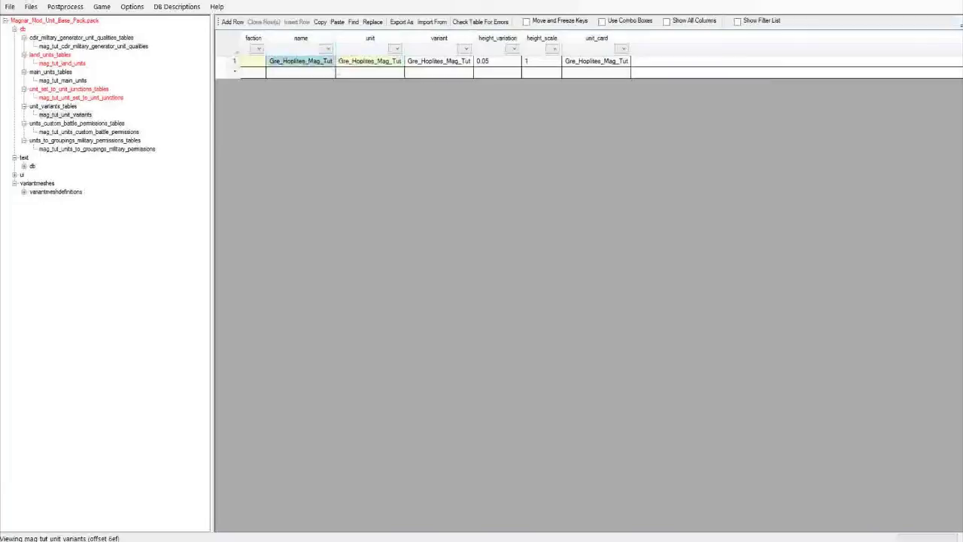
{"action": "left_click", "coordinate": [253, 62]}
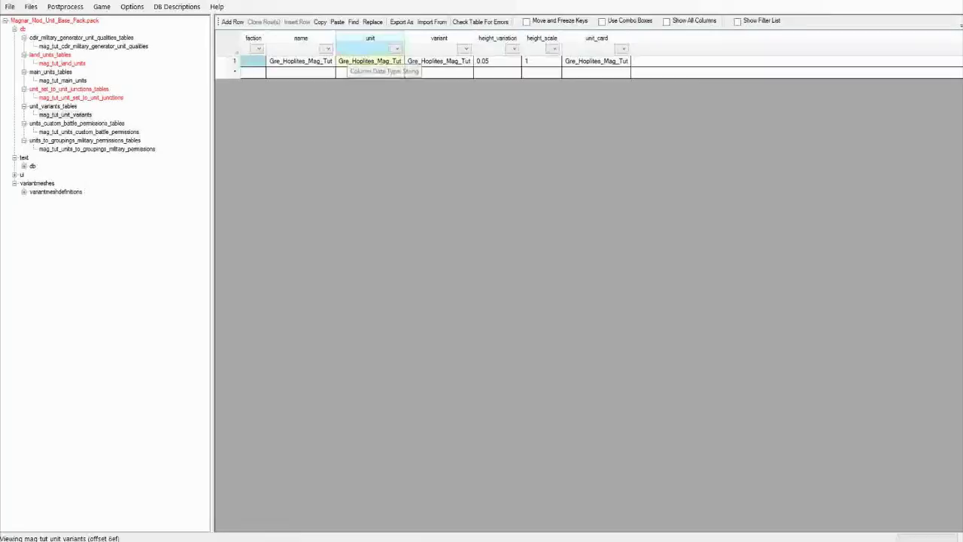
{"action": "left_click", "coordinate": [438, 62]}
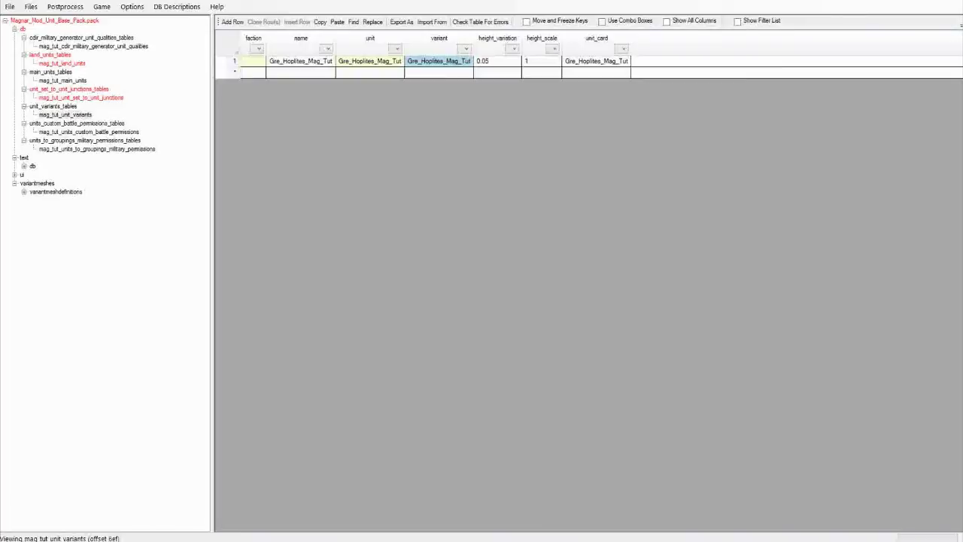
Try a height_scale of 0.2 for the hoplite unit variant and restore it to 1.
{"action": "left_click_drag", "start_coordinate": [496, 61], "coordinate": [539, 61]}
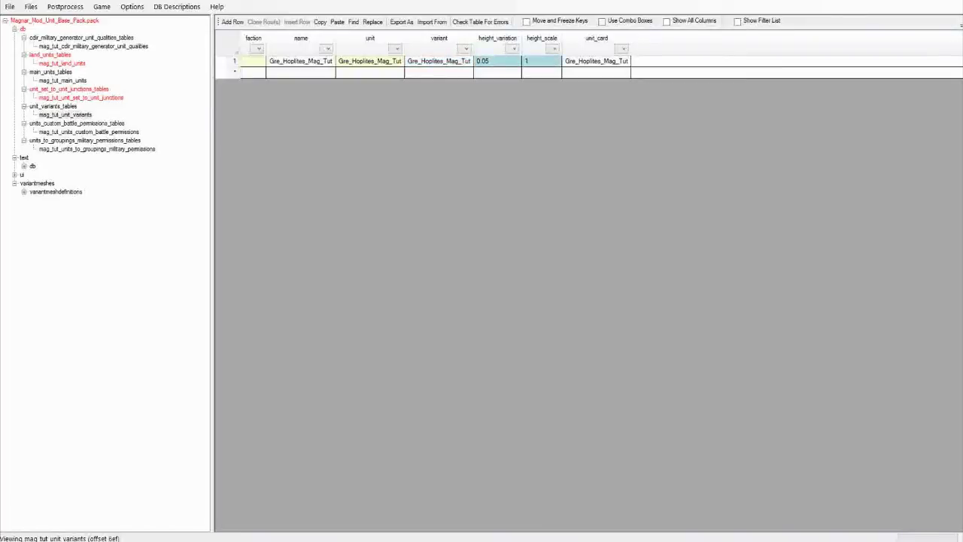
{"action": "double_click", "coordinate": [538, 61]}
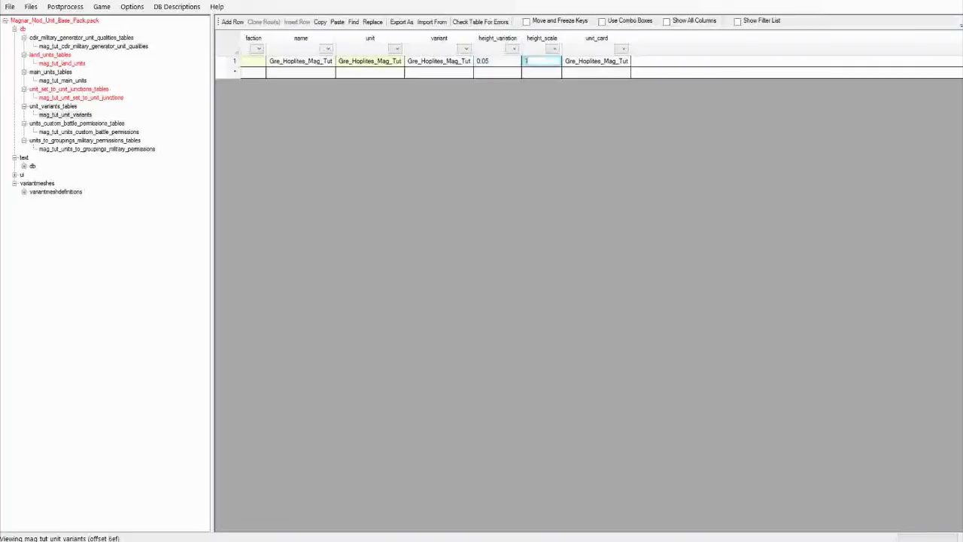
{"action": "type", "text": "0.2"}
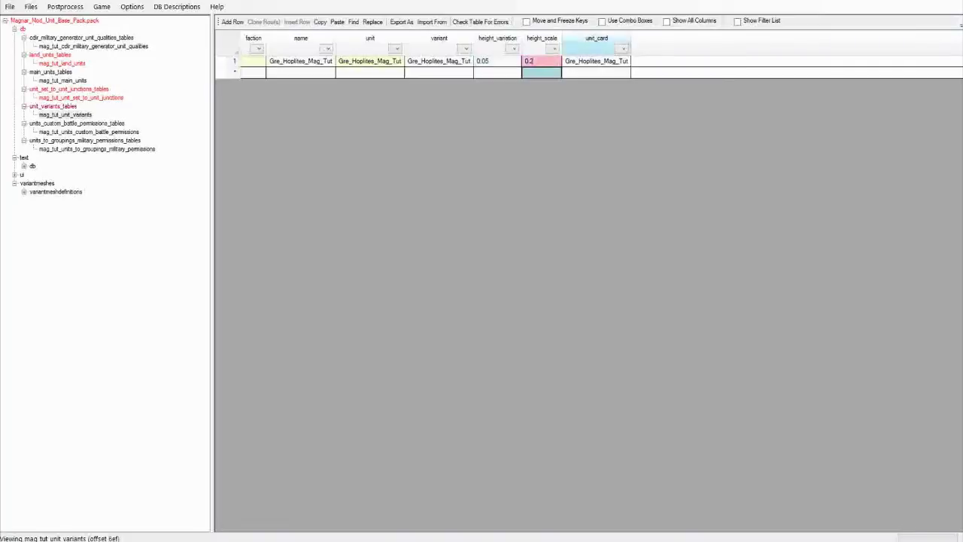
{"action": "left_click", "coordinate": [542, 61]}
{"action": "type", "text": "1"}
{"action": "key", "text": "Return"}
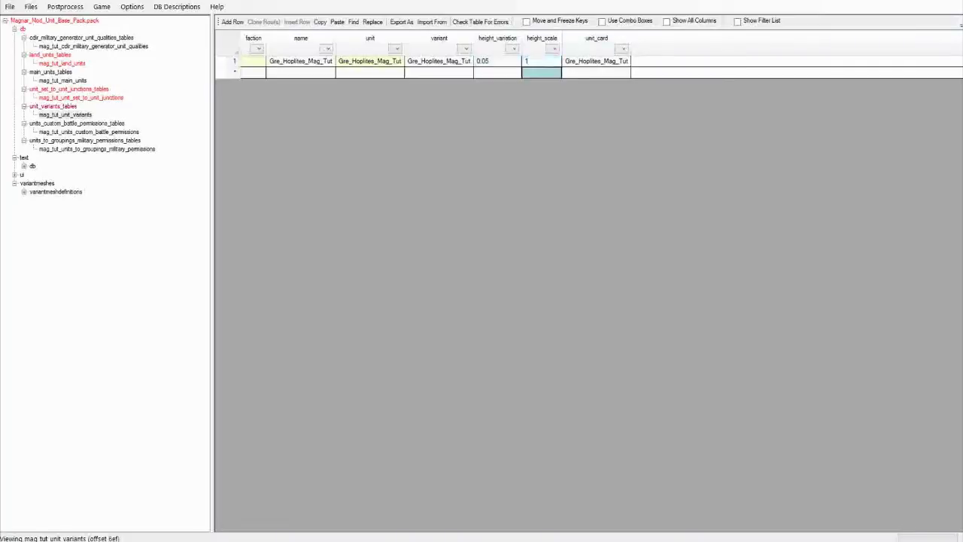
Review the unit variant's height_variation and unit_card entries.
{"action": "left_click", "coordinate": [497, 61]}
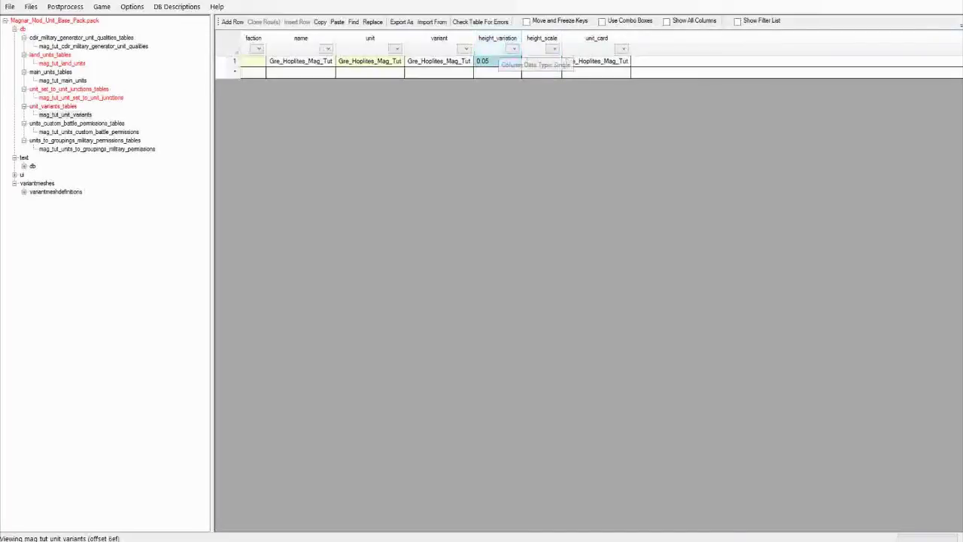
{"action": "left_click", "coordinate": [596, 38]}
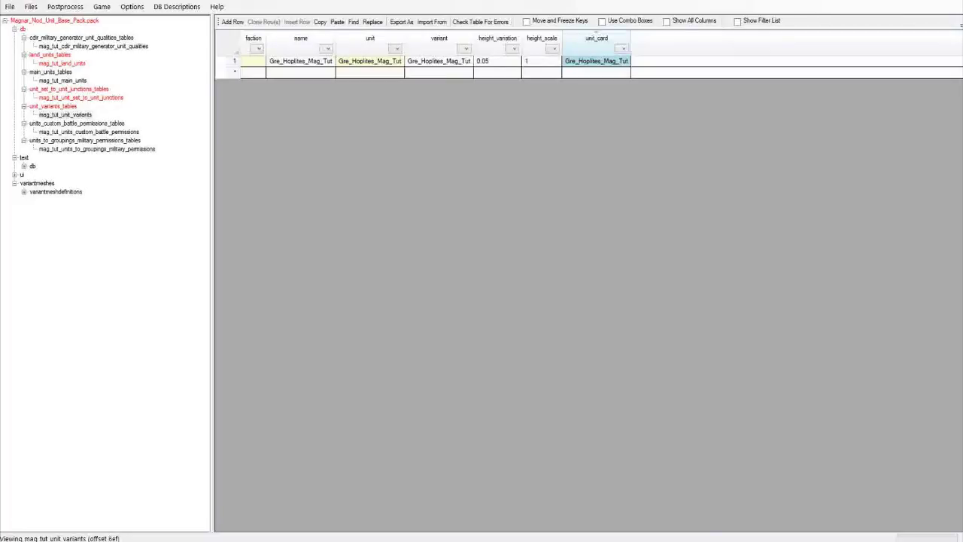
Disable general_unit for the hoplites in the mag_tut_units_custom_battle_permissions table and review the unit and faction entries.
{"action": "left_click", "coordinate": [77, 124]}
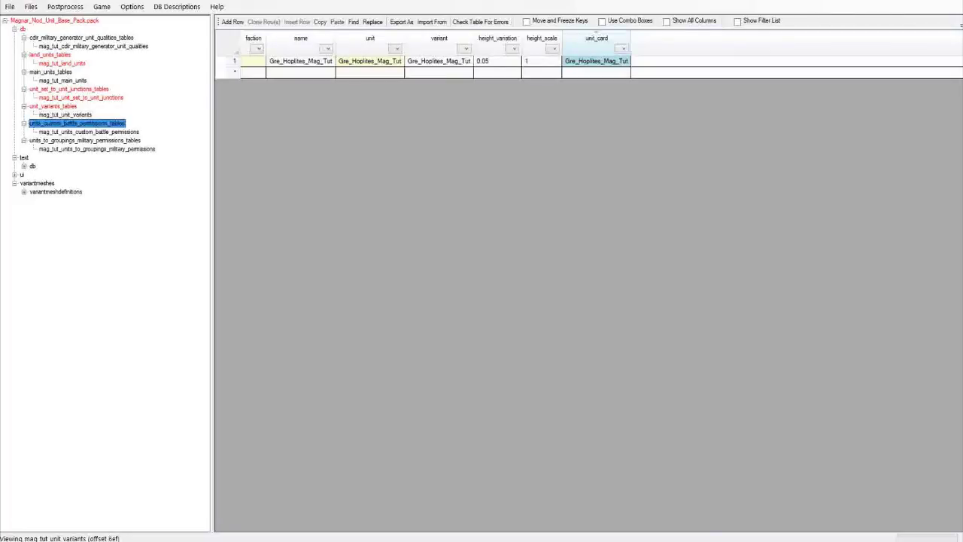
{"action": "left_click", "coordinate": [89, 132]}
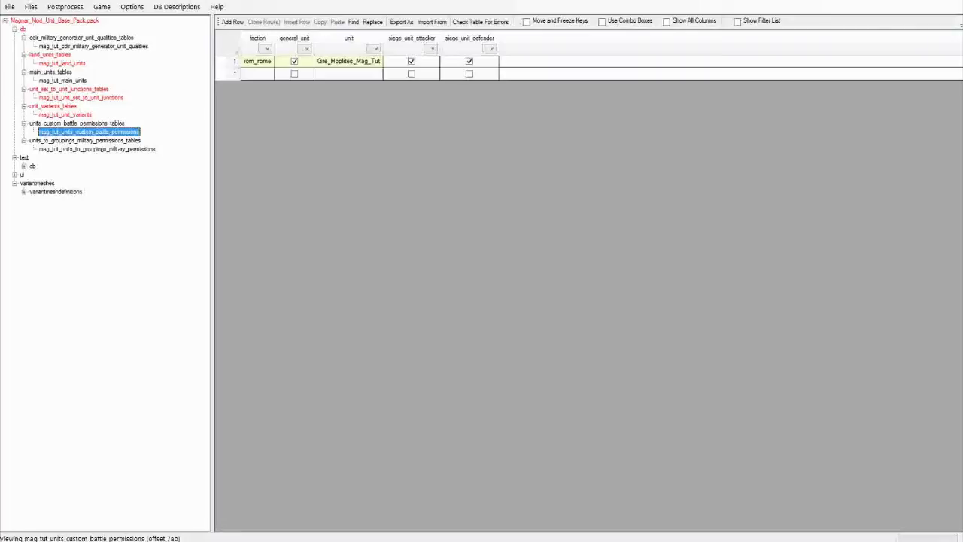
{"action": "left_click", "coordinate": [294, 61]}
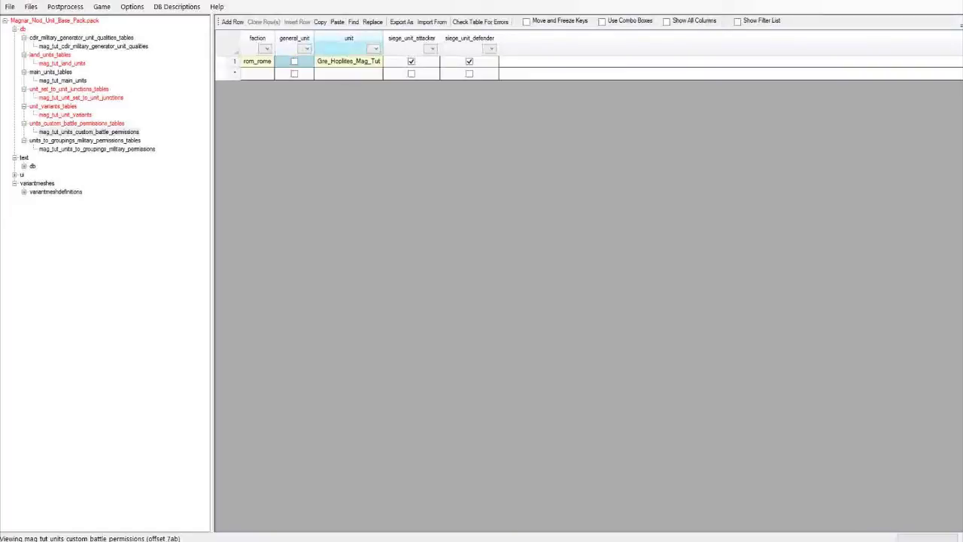
{"action": "left_click", "coordinate": [348, 62]}
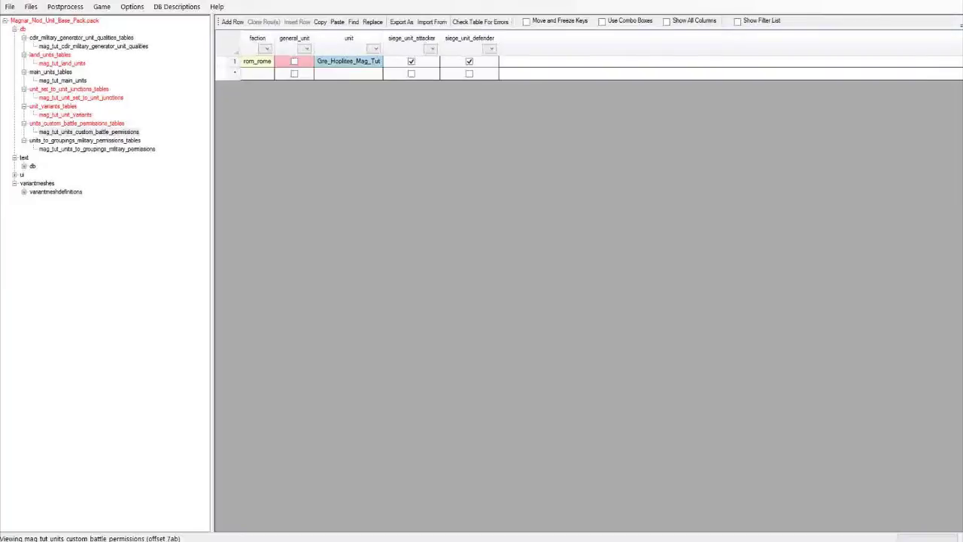
{"action": "left_click", "coordinate": [258, 61]}
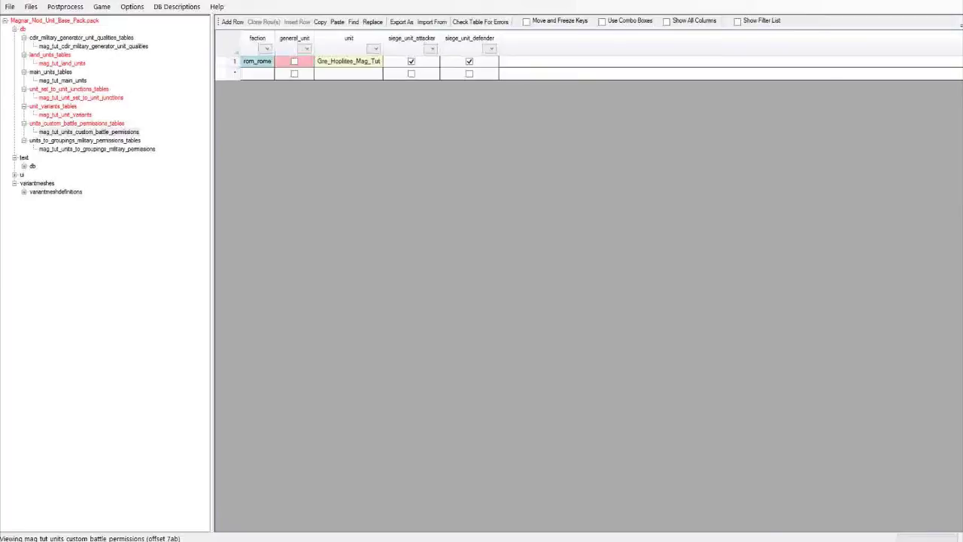
Review the unit and military_group entries in mag_tut_units_to_groupings_military_permissions, and collapse the pack's top-level db folder.
{"action": "left_click", "coordinate": [97, 149]}
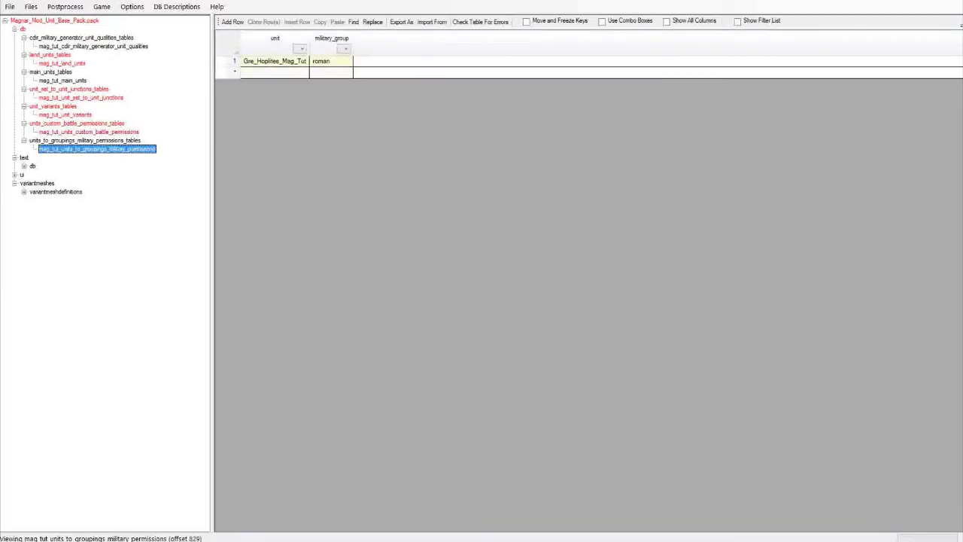
{"action": "left_click_drag", "start_coordinate": [274, 62], "coordinate": [330, 62]}
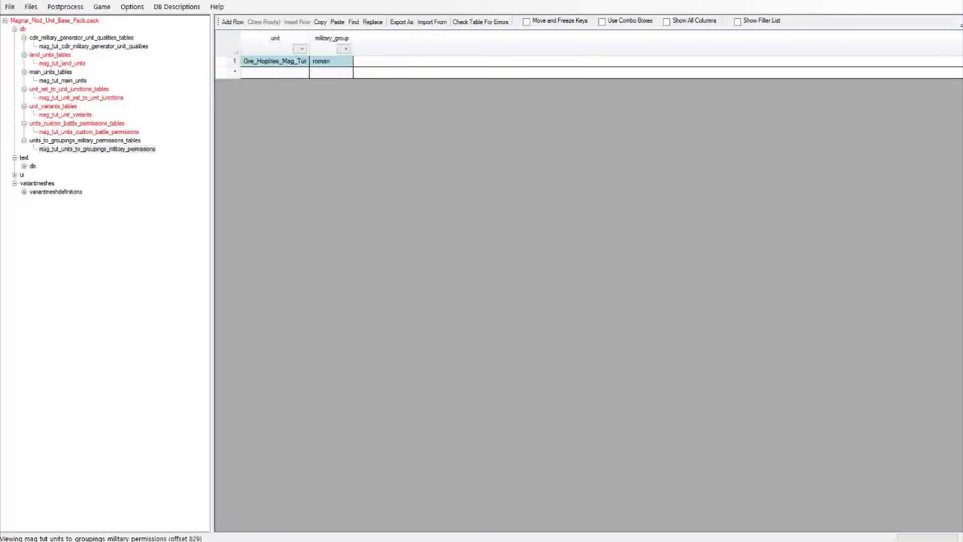
{"action": "left_click", "coordinate": [15, 30]}
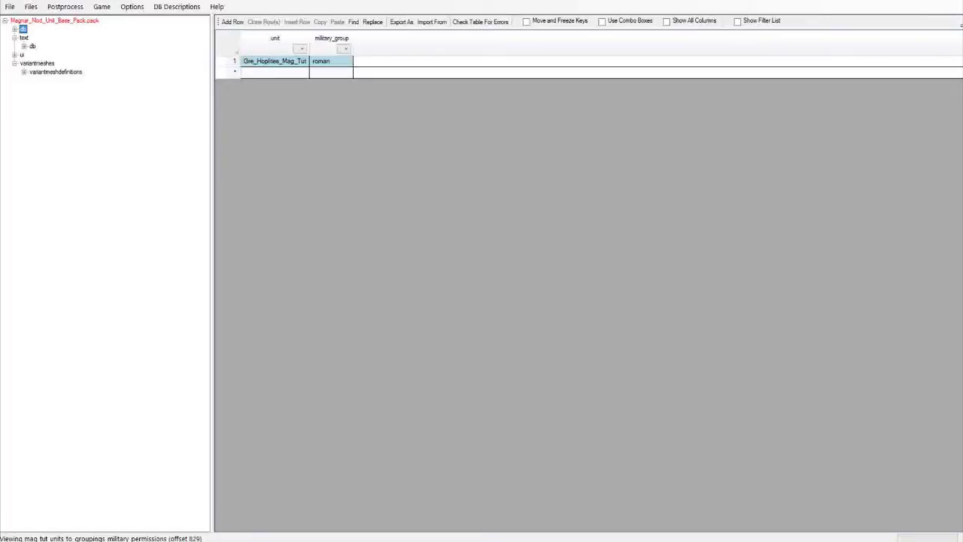
{"action": "left_click", "coordinate": [14, 29]}
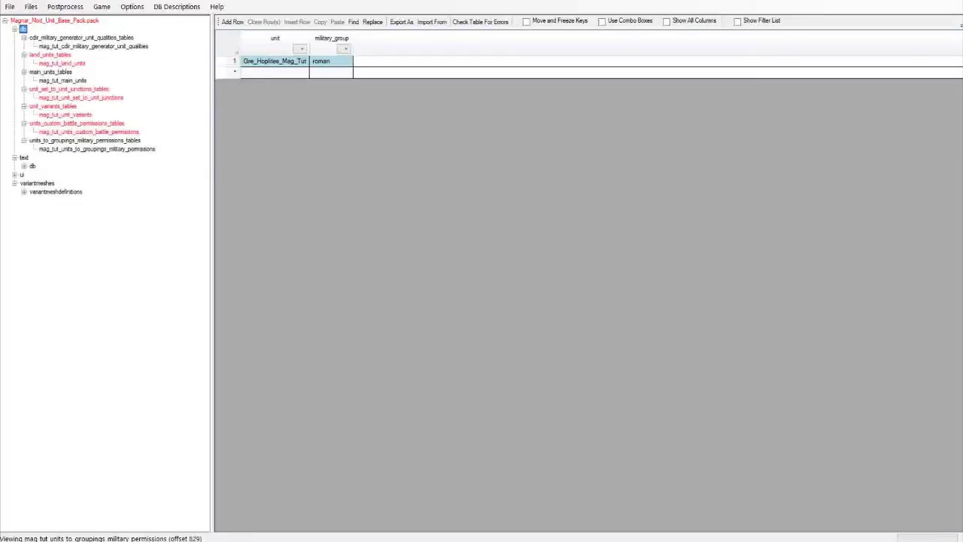
{"action": "key", "text": "Left"}
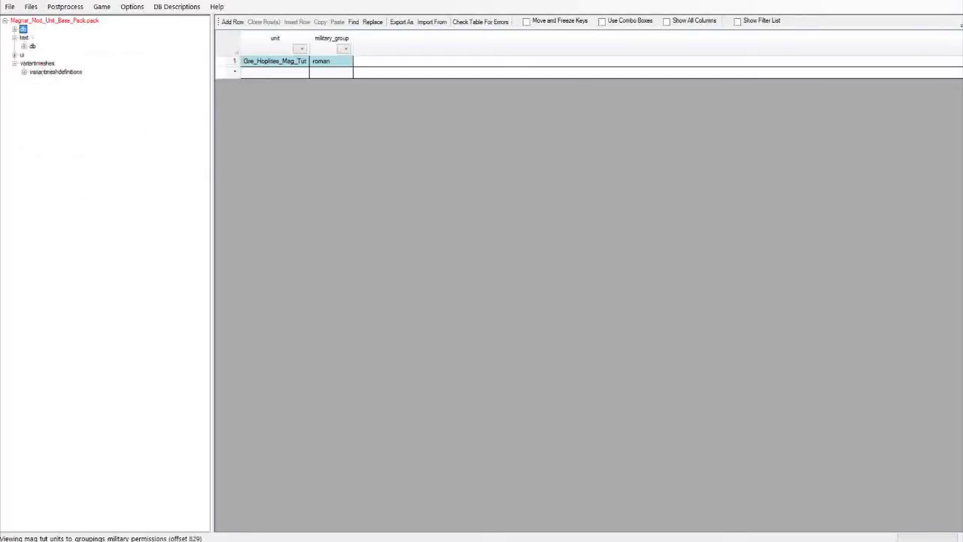
Open mag_tut_land_units.loc from the text folder and widen its Tag column to review the hoplite unit's localised name entry.
{"action": "key", "text": "Down"}
{"action": "key", "text": "Right"}
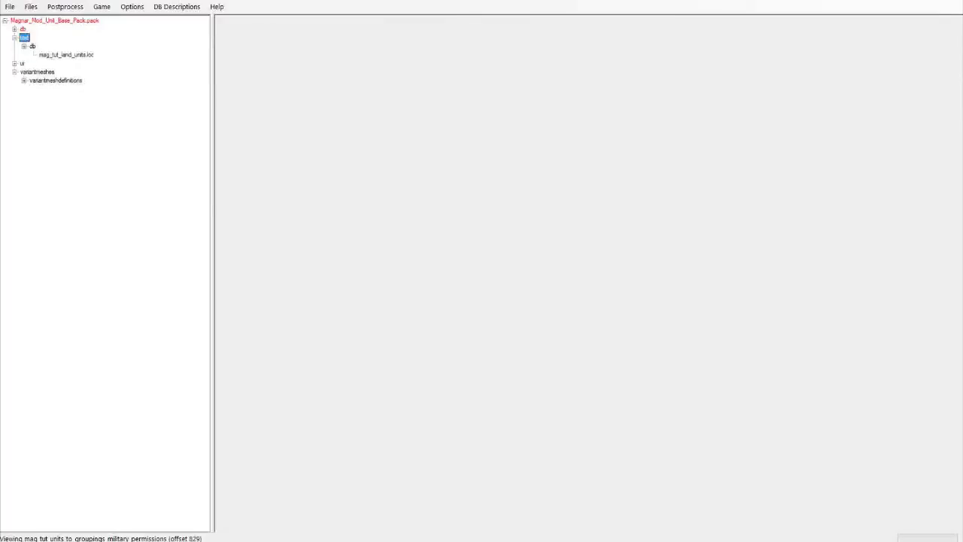
{"action": "key", "text": "Down"}
{"action": "key", "text": "Down"}
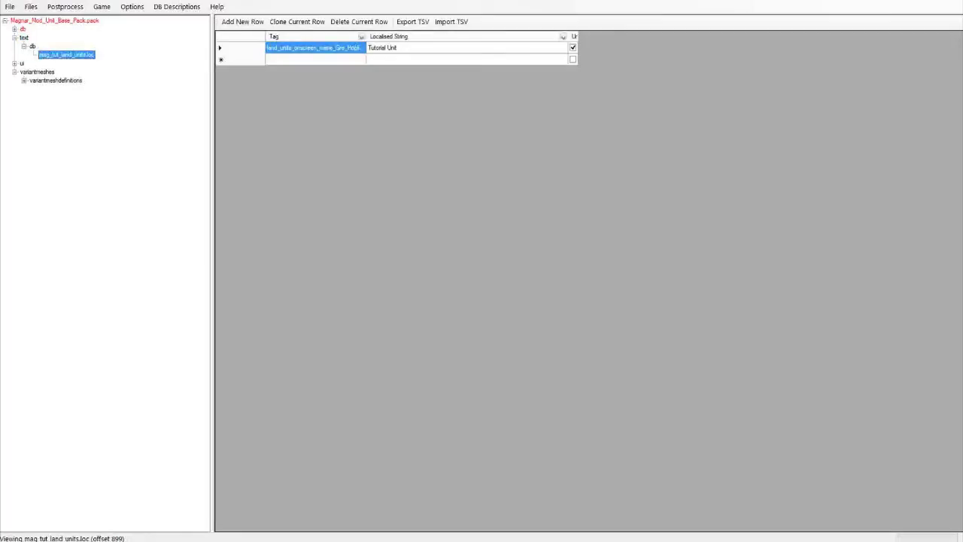
{"action": "left_click_drag", "start_coordinate": [367, 36], "coordinate": [438, 36]}
{"action": "left_click", "coordinate": [519, 47]}
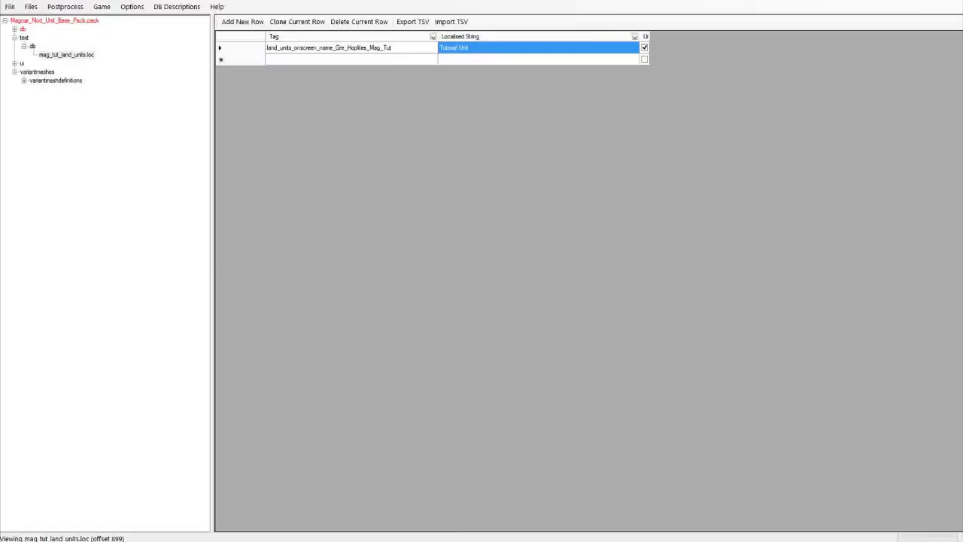
Expand the ui folder and its units subfolder to view the icons and mask folders.
{"action": "left_click", "coordinate": [14, 63]}
{"action": "left_click", "coordinate": [25, 72]}
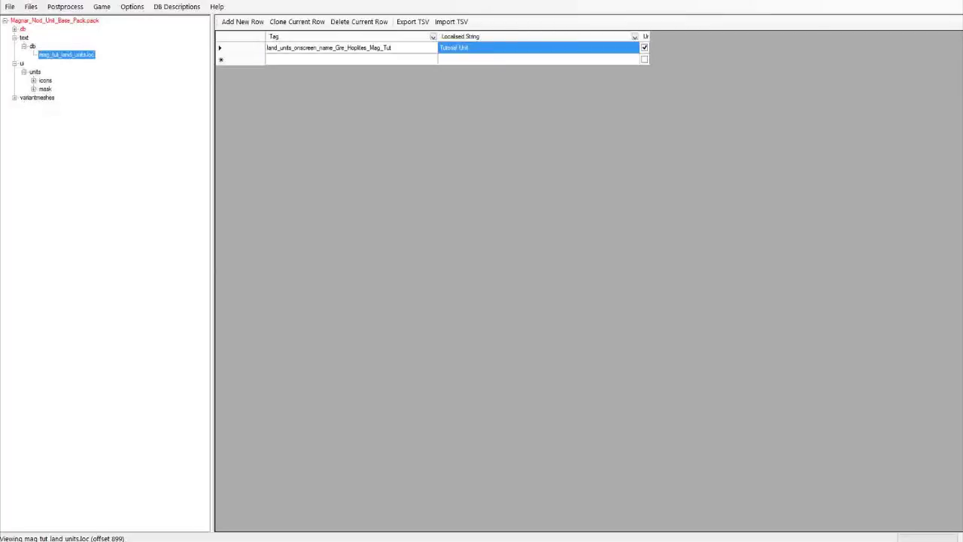
{"action": "key", "text": "Escape"}
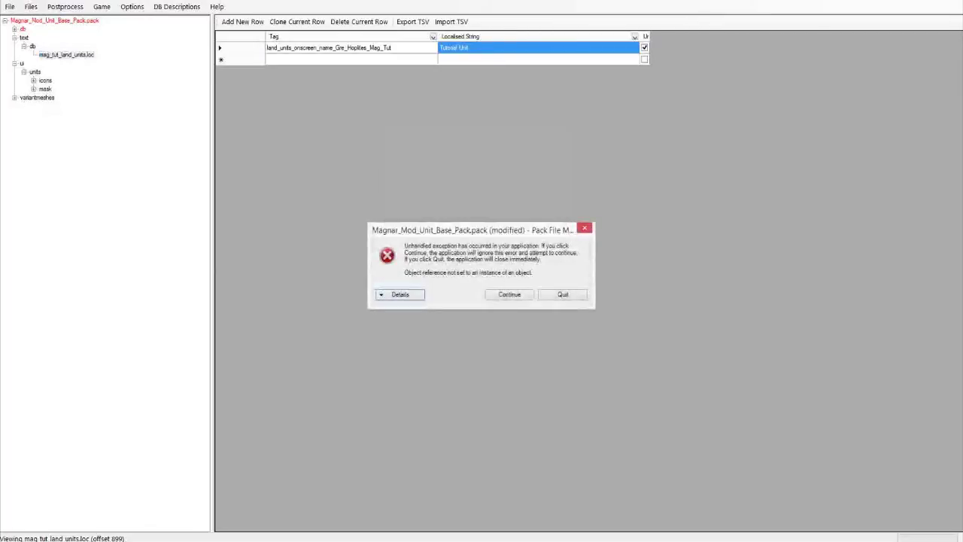
{"action": "key", "text": "Escape"}
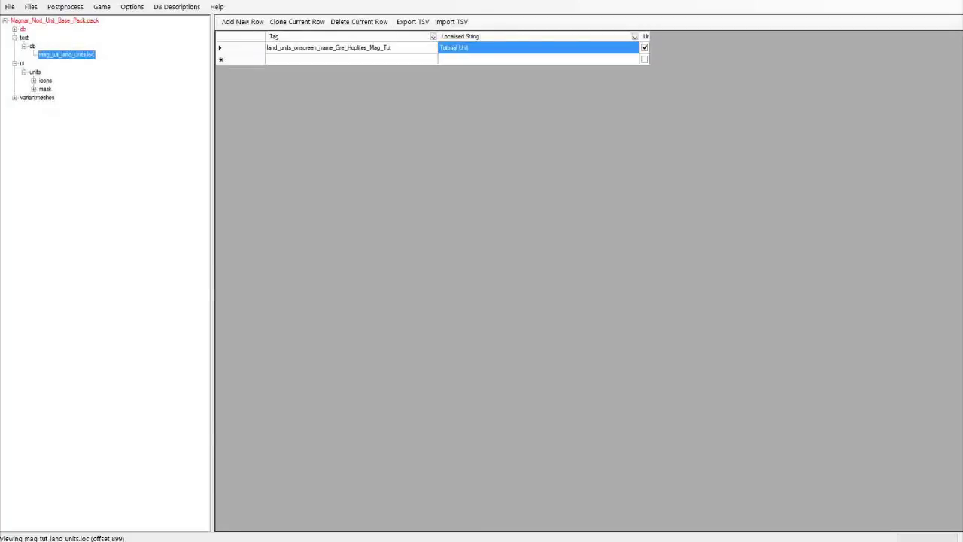
Expand the variantmeshes folder and open gre_hoplites_mag_tut.variantmeshdefinition as text to review its slots.
{"action": "left_click", "coordinate": [14, 98]}
{"action": "left_click", "coordinate": [24, 106]}
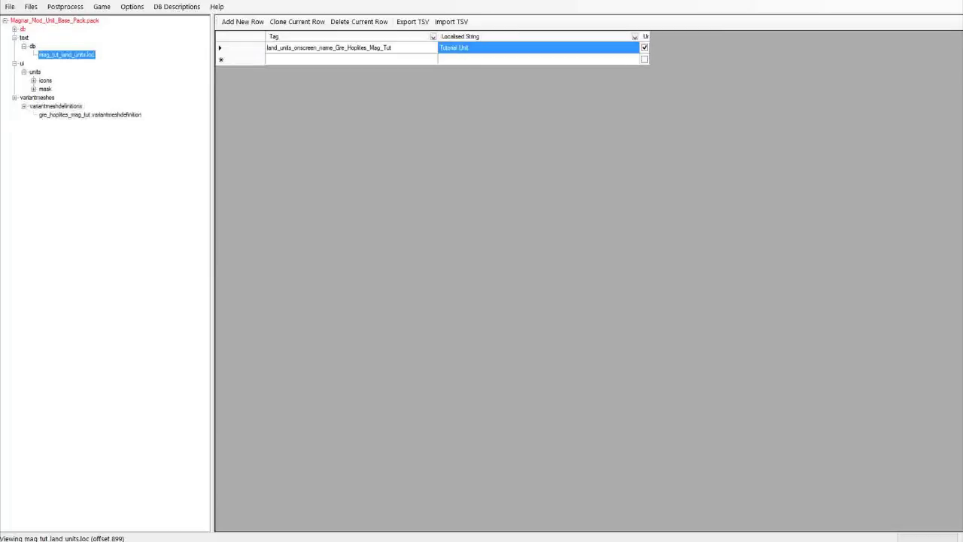
{"action": "left_click", "coordinate": [55, 107]}
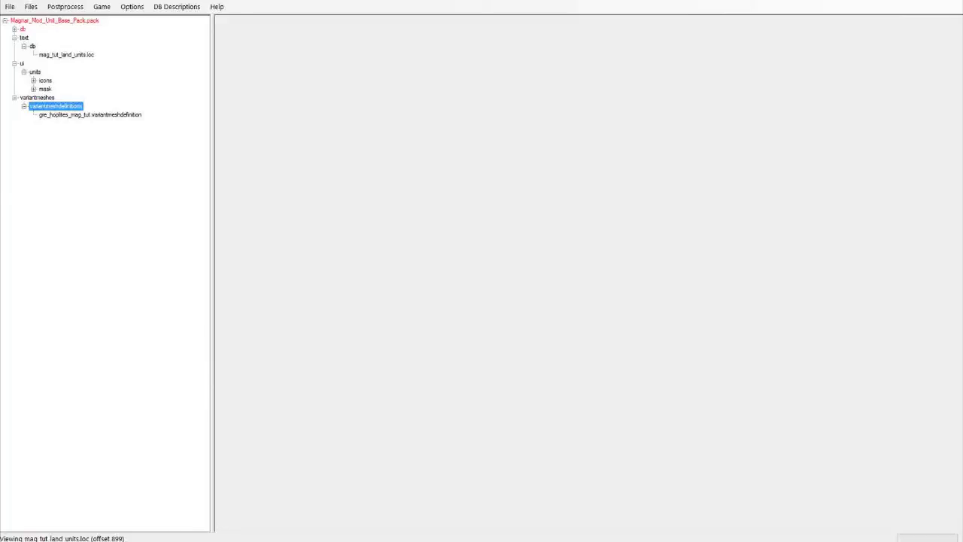
{"action": "left_click", "coordinate": [91, 115]}
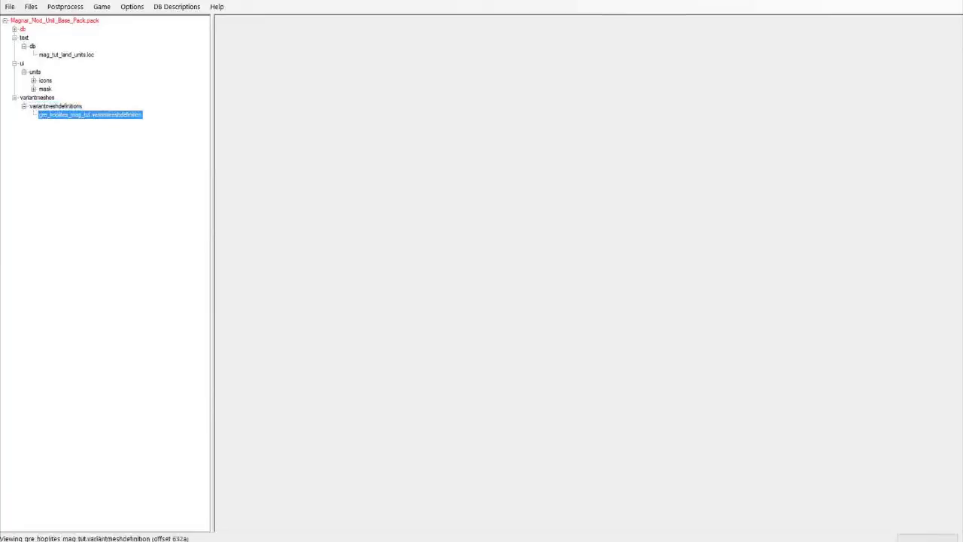
{"action": "right_click", "coordinate": [105, 114]}
{"action": "mouse_move", "coordinate": [136, 158]}
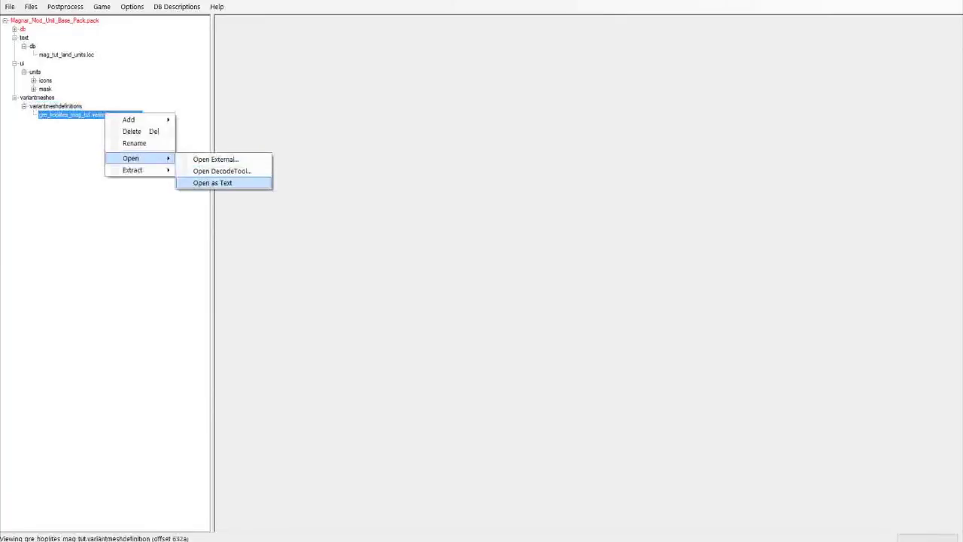
{"action": "left_click", "coordinate": [218, 183]}
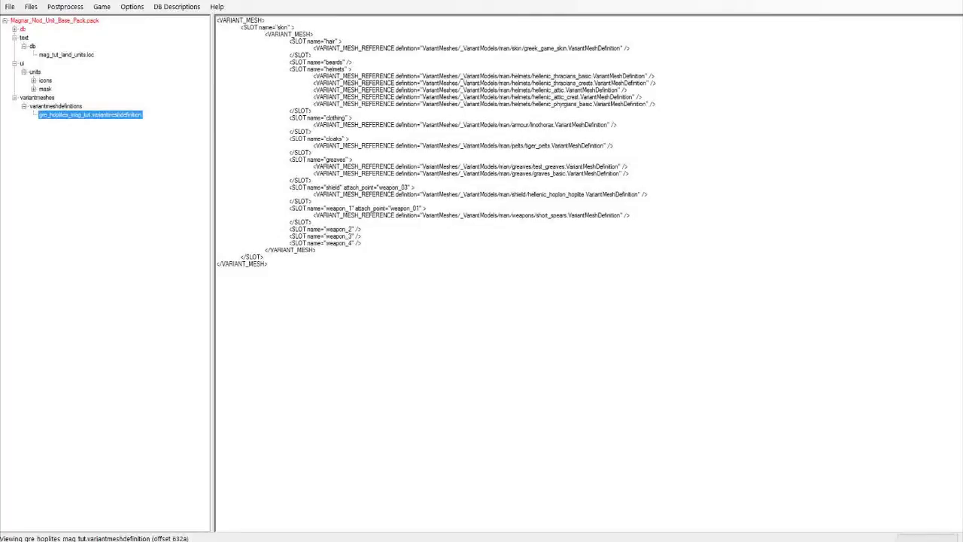
Expand the top-level db folder and check the hoplites' variant entry in mag_tut_unit_variants against the variantmeshes folder.
{"action": "left_click", "coordinate": [14, 29]}
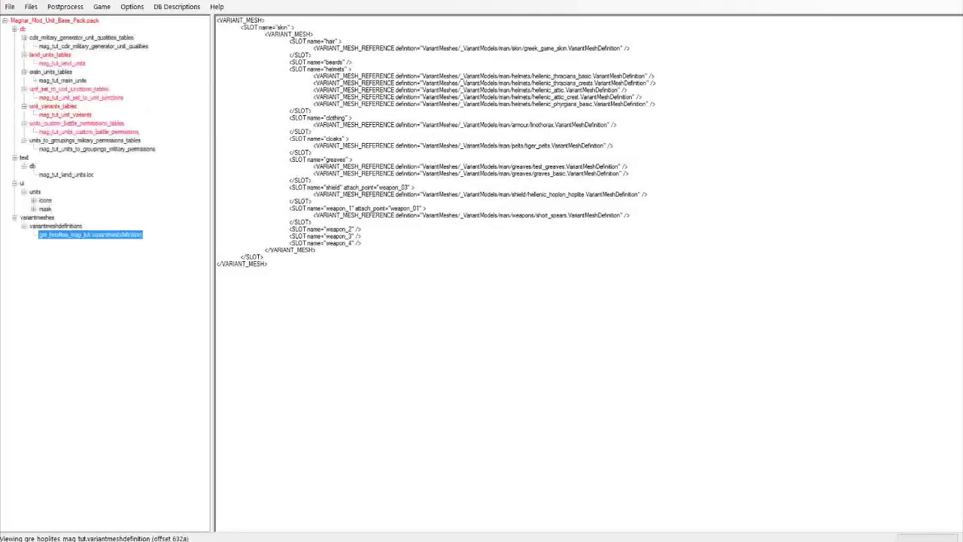
{"action": "left_click", "coordinate": [66, 115]}
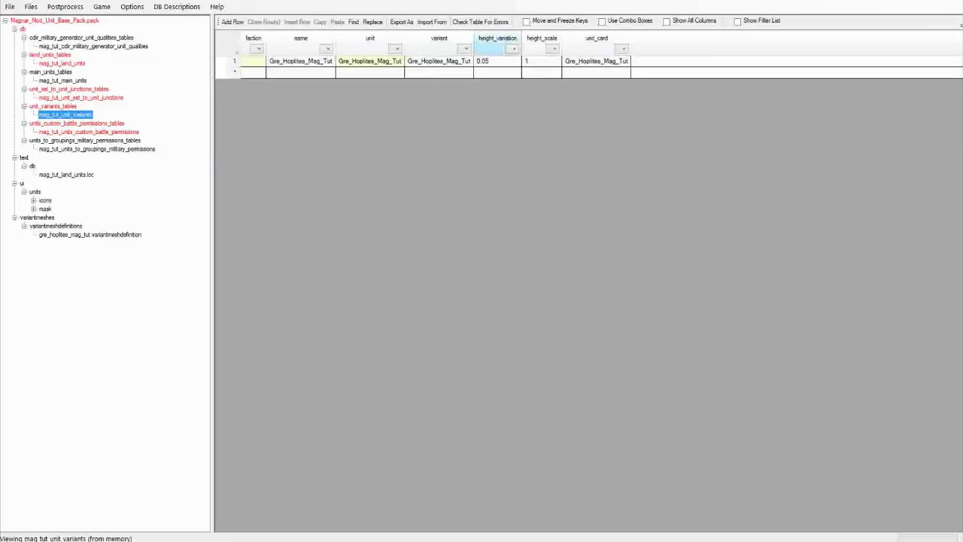
{"action": "left_click", "coordinate": [438, 61]}
{"action": "left_click", "coordinate": [439, 61]}
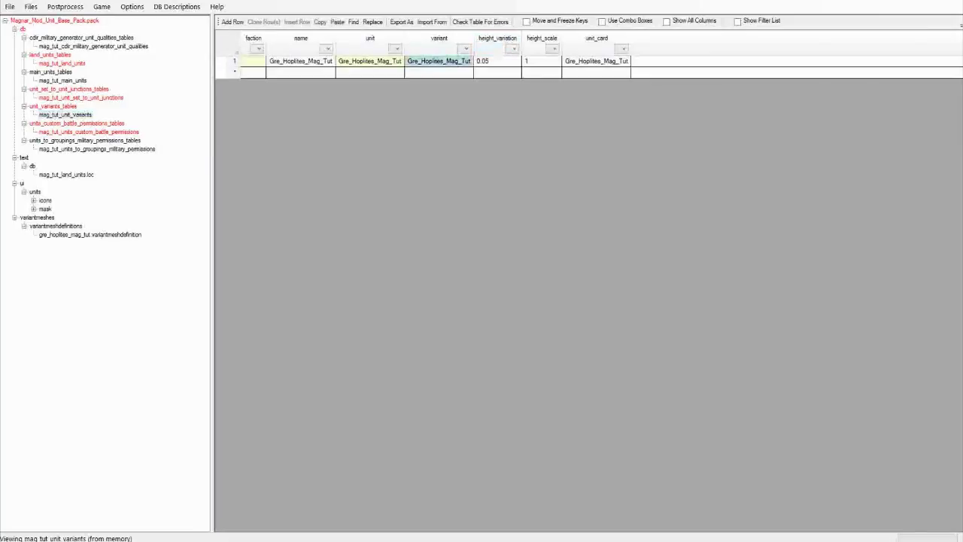
{"action": "left_click", "coordinate": [37, 218]}
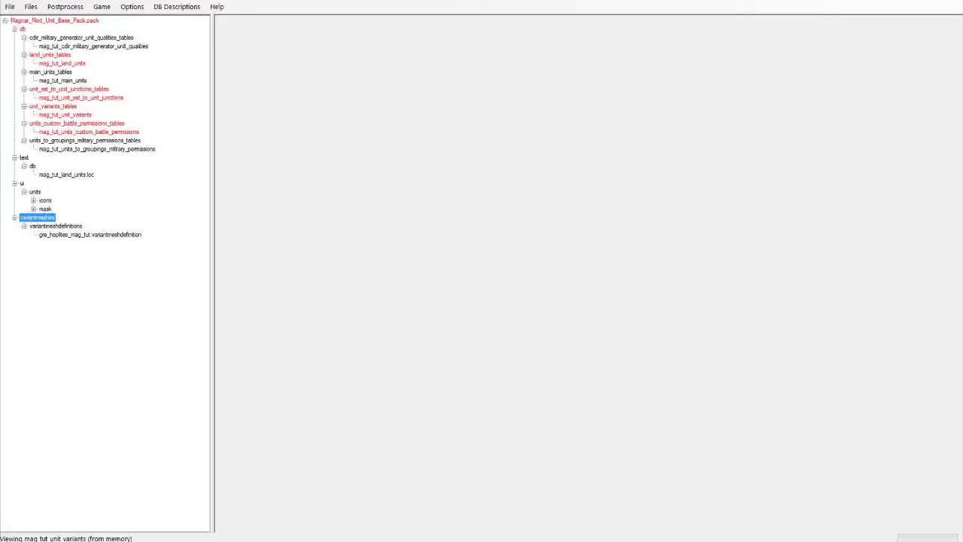
Close the Magnar_Mod_Unit_Base_Pack window to get back to the data and Tutorial folders in File Explorer.
{"action": "left_click", "coordinate": [22, 183]}
{"action": "mouse_move", "coordinate": [194, 539]}
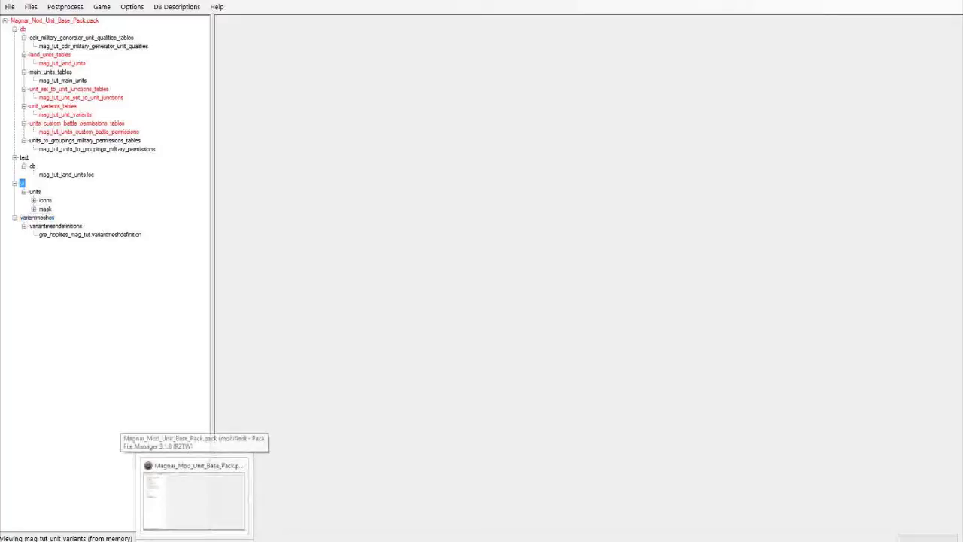
{"action": "right_click", "coordinate": [194, 539]}
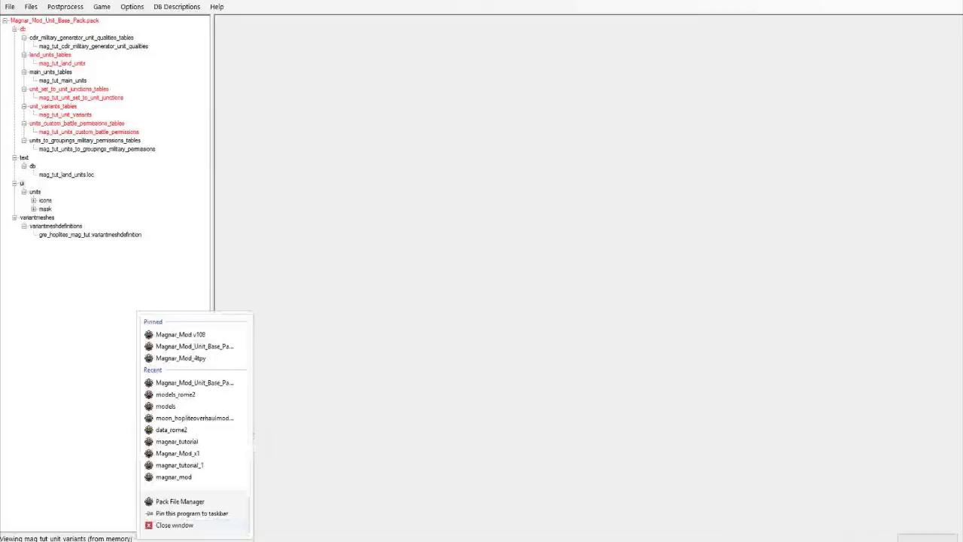
{"action": "left_click", "coordinate": [175, 525]}
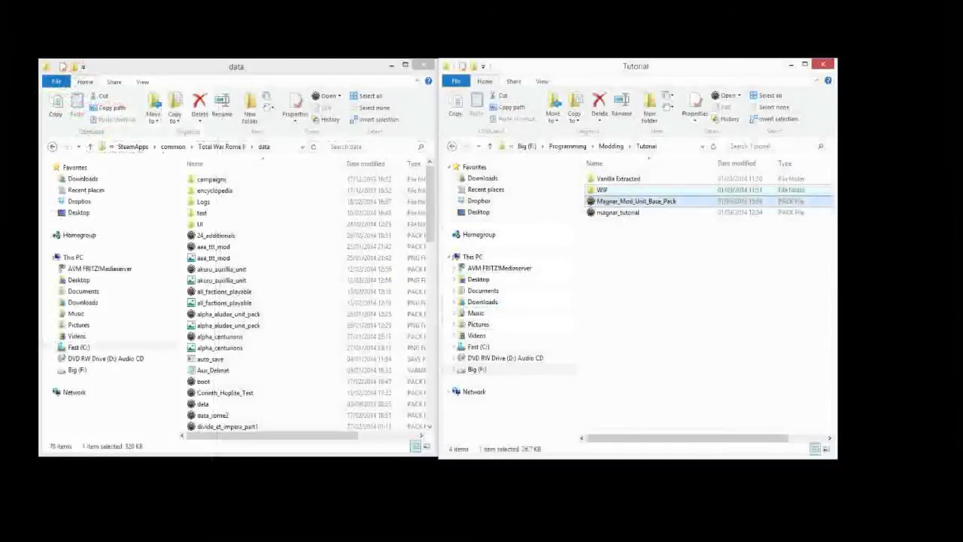
Look through the Total War Rome II data folder for the models and models_rome2 packs and select both.
{"action": "left_click", "coordinate": [249, 314]}
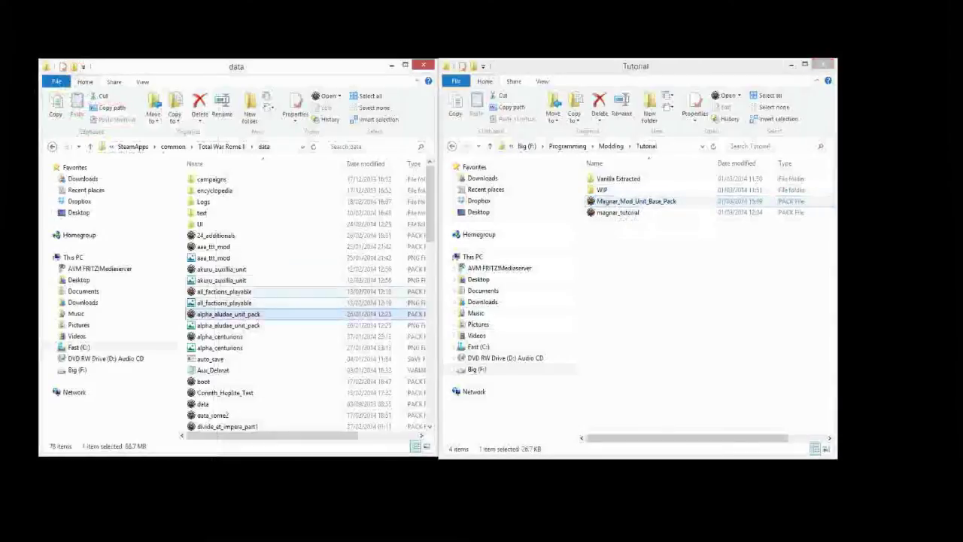
{"action": "left_click_drag", "start_coordinate": [429, 202], "coordinate": [429, 247]}
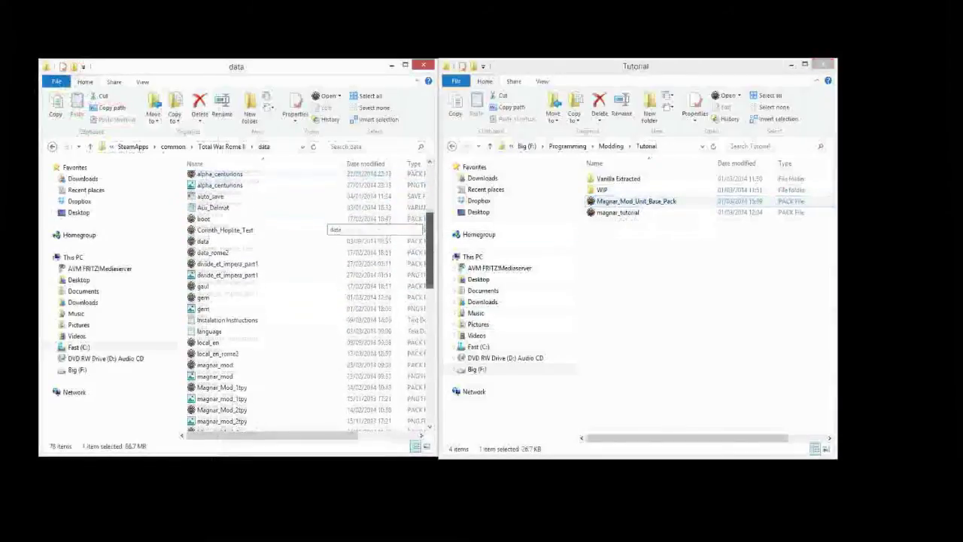
{"action": "scroll", "coordinate": [330, 225], "scroll_direction": "down", "scroll_amount": 4}
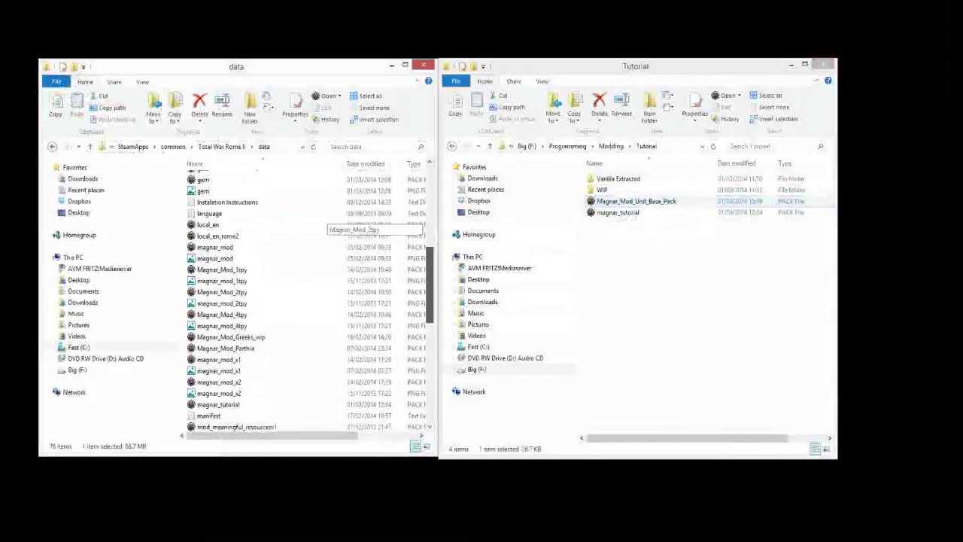
{"action": "scroll", "coordinate": [330, 226], "scroll_direction": "up", "scroll_amount": 1}
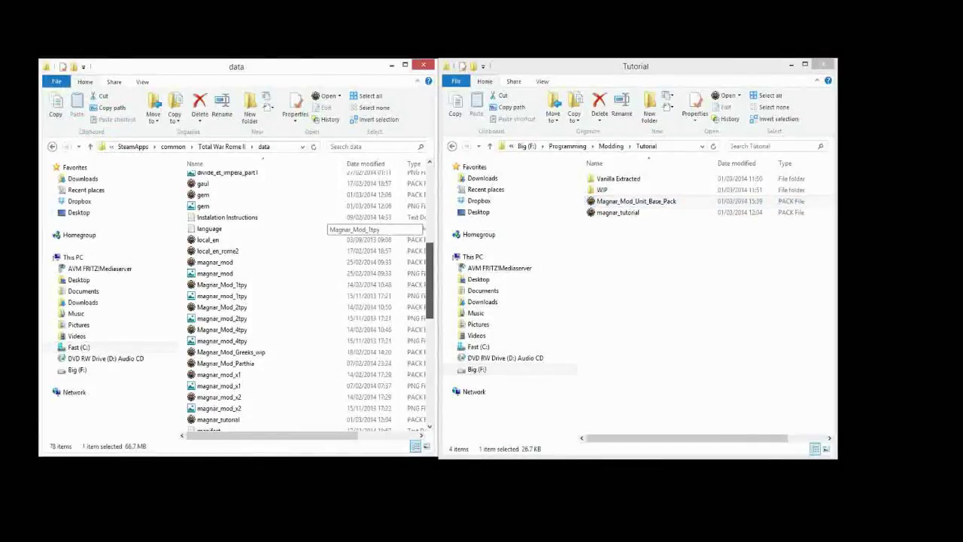
{"action": "scroll", "coordinate": [331, 229], "scroll_direction": "up", "scroll_amount": 2}
{"action": "scroll", "coordinate": [331, 229], "scroll_direction": "up", "scroll_amount": 3}
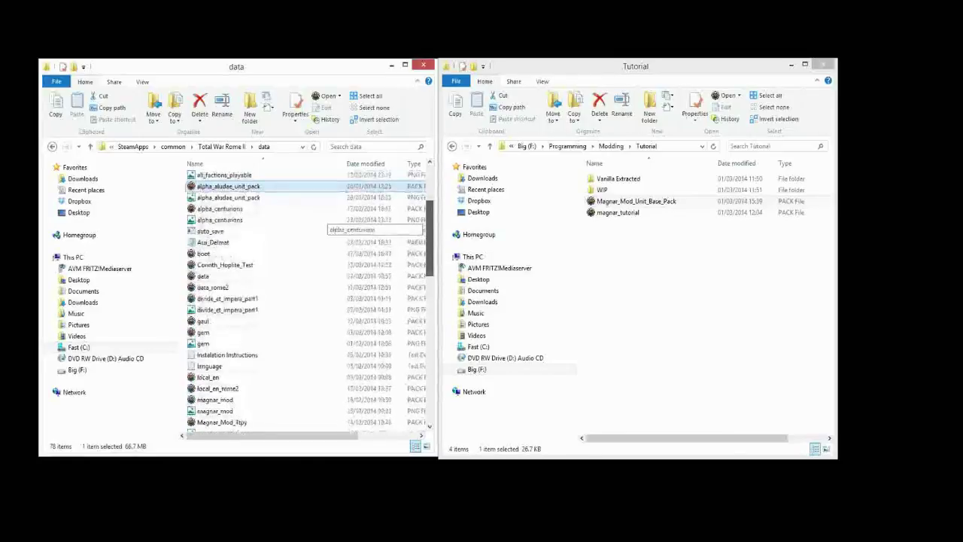
{"action": "scroll", "coordinate": [331, 226], "scroll_direction": "down", "scroll_amount": 3}
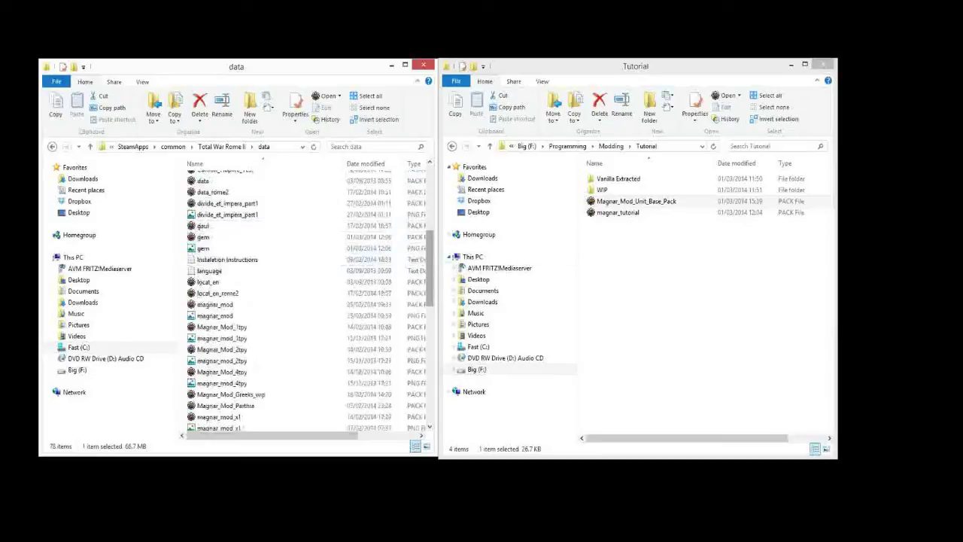
{"action": "scroll", "coordinate": [331, 259], "scroll_direction": "down", "scroll_amount": 1}
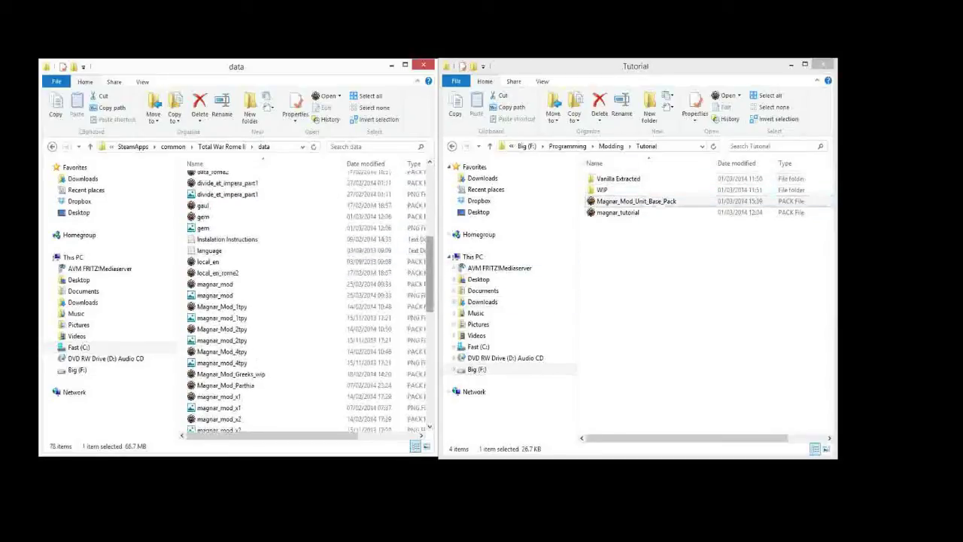
{"action": "scroll", "coordinate": [308, 300], "scroll_direction": "down", "scroll_amount": 10}
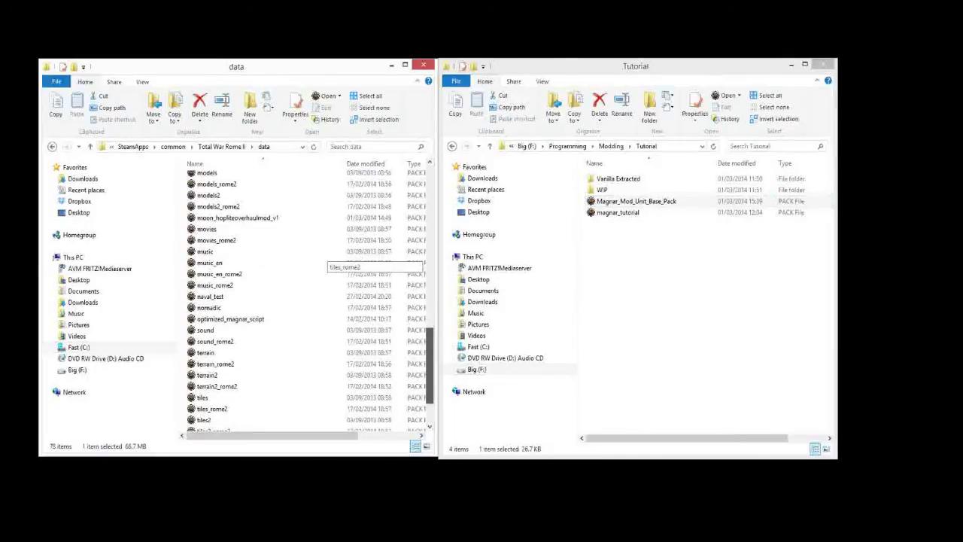
{"action": "scroll", "coordinate": [331, 256], "scroll_direction": "up", "scroll_amount": 2}
{"action": "left_click", "coordinate": [216, 246]}
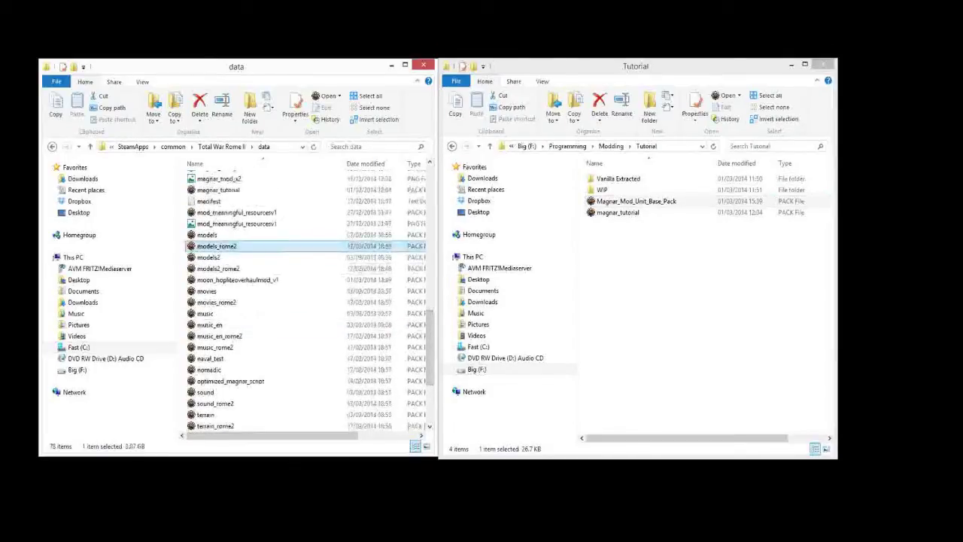
{"action": "left_click_drag", "start_coordinate": [182, 232], "coordinate": [205, 252]}
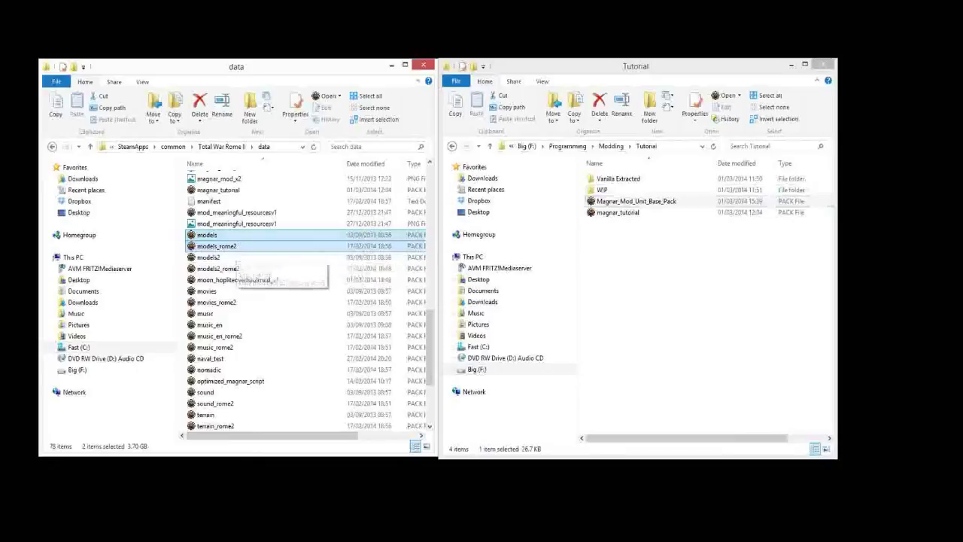
Open the models pack and browse the man and cloak folders under variantmeshes/_variantmodels.
{"action": "left_click", "coordinate": [226, 246]}
{"action": "left_click", "coordinate": [207, 235]}
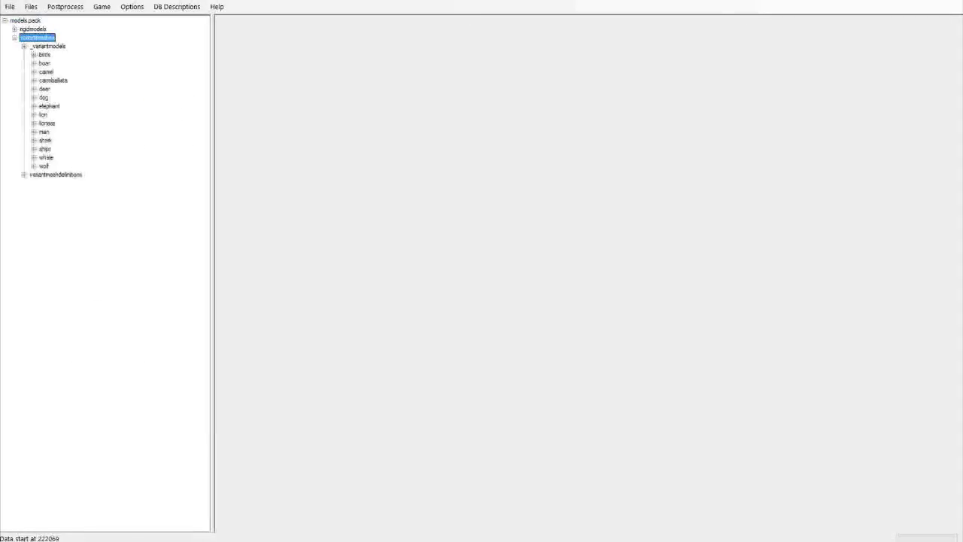
{"action": "left_click", "coordinate": [33, 132]}
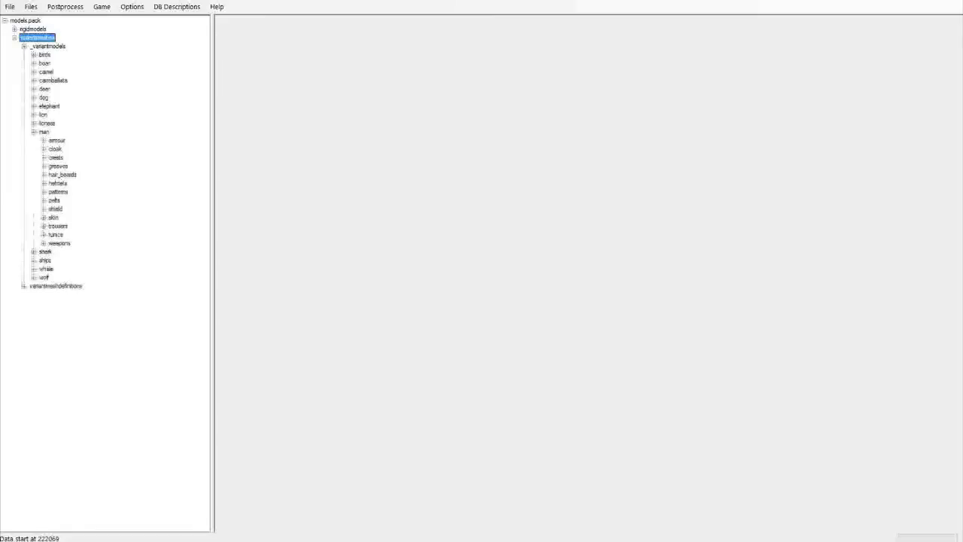
{"action": "left_click", "coordinate": [43, 148]}
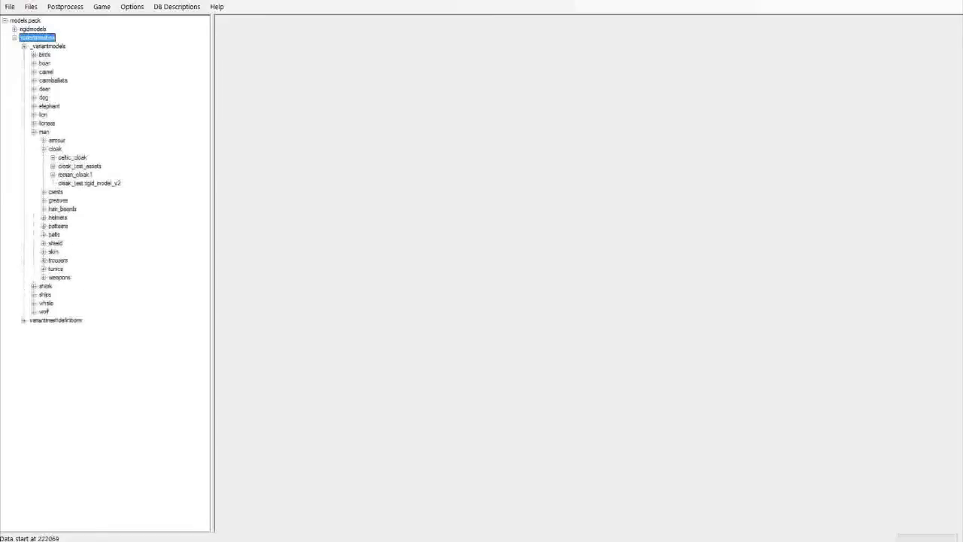
{"action": "left_click", "coordinate": [43, 149]}
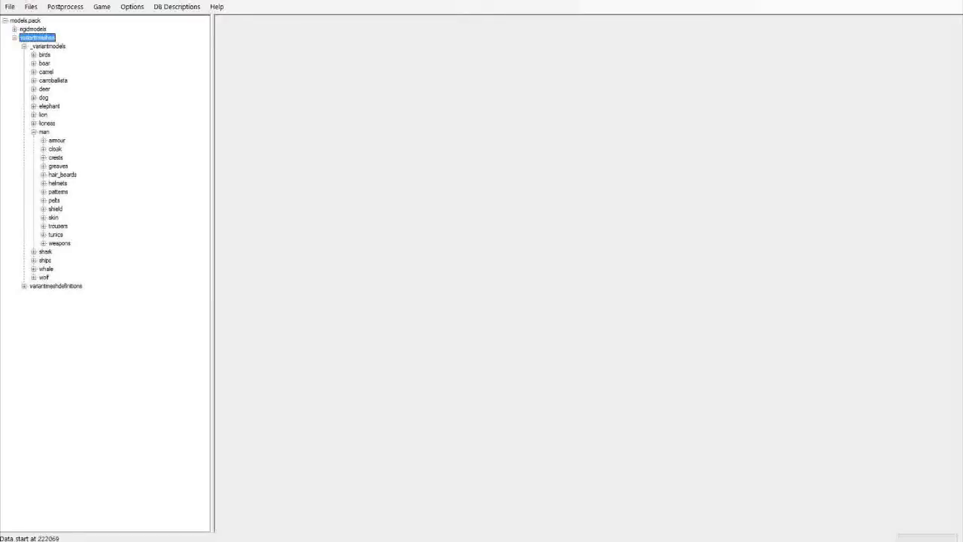
{"action": "left_click", "coordinate": [34, 131]}
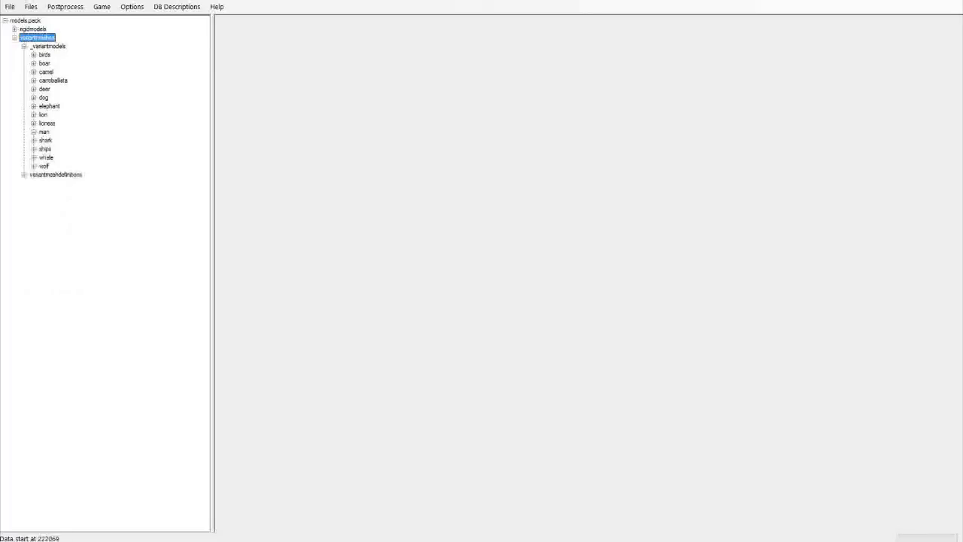
View the extraction options for the variantmeshes folder of models.pack, then dismiss them.
{"action": "right_click", "coordinate": [36, 37]}
{"action": "mouse_move", "coordinate": [68, 92]}
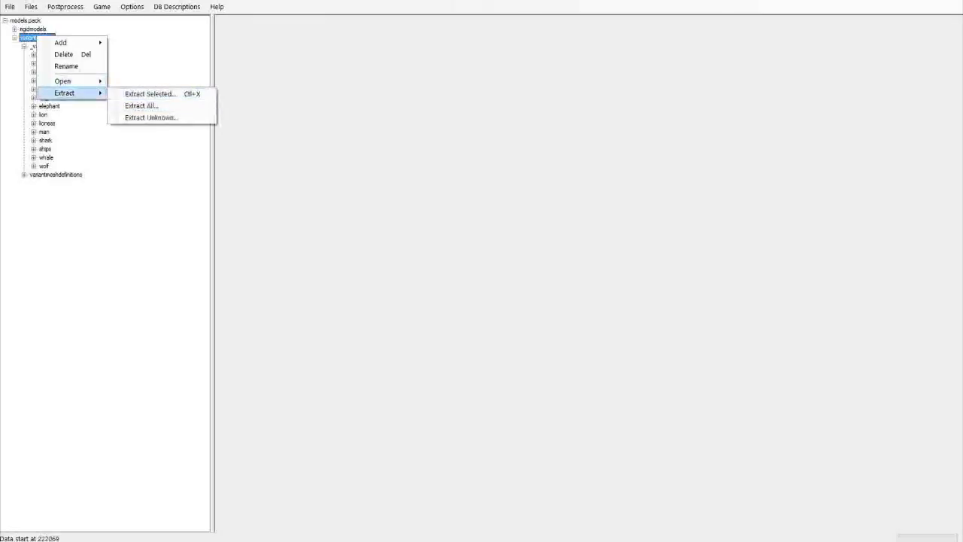
{"action": "key", "text": "Escape"}
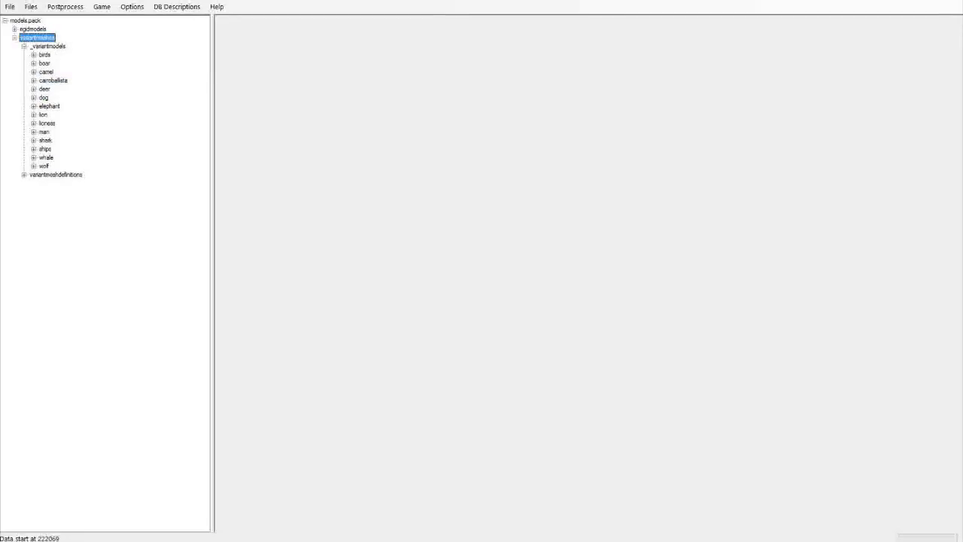
Start extracting the selected variantmeshes folder of models.pack and bring up the destination folder browser.
{"action": "right_click", "coordinate": [37, 37]}
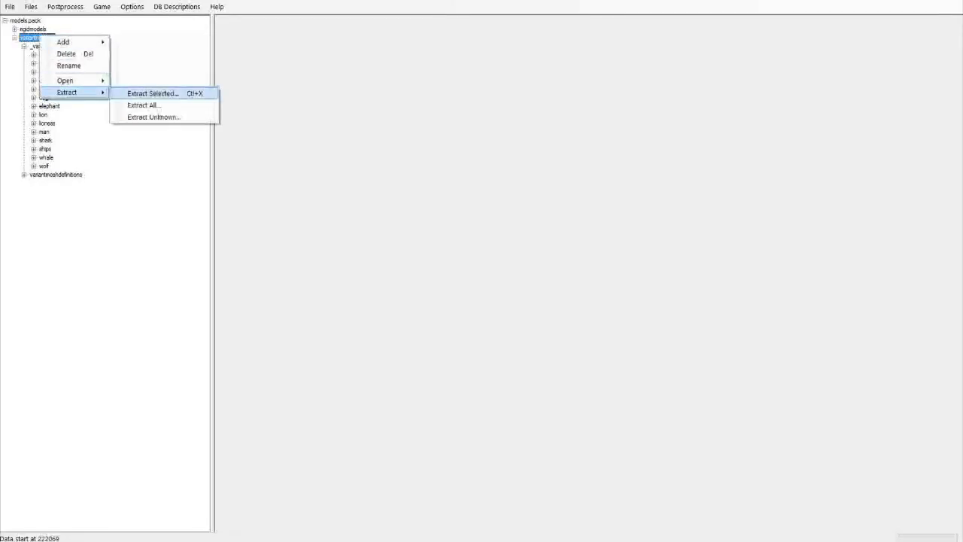
{"action": "left_click", "coordinate": [153, 93]}
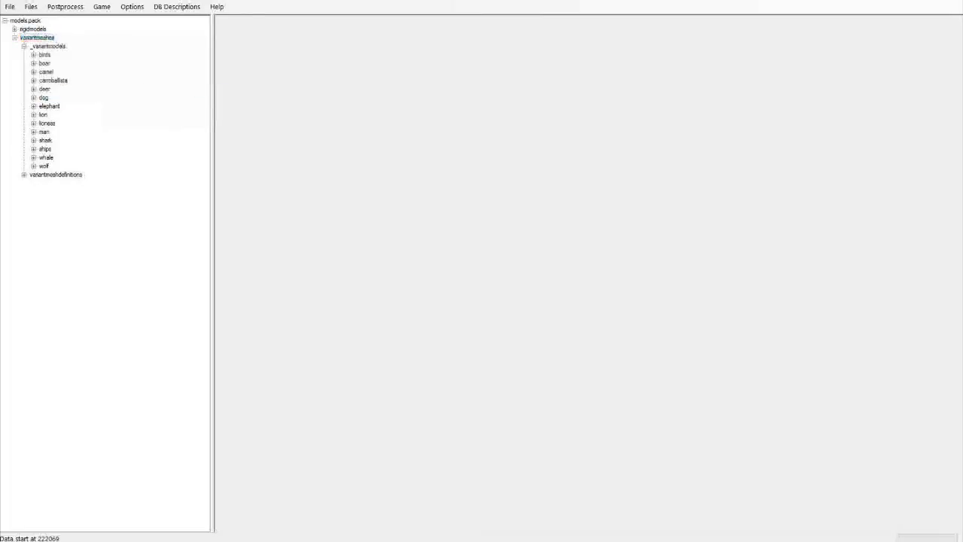
{"action": "left_click", "coordinate": [230, 58]}
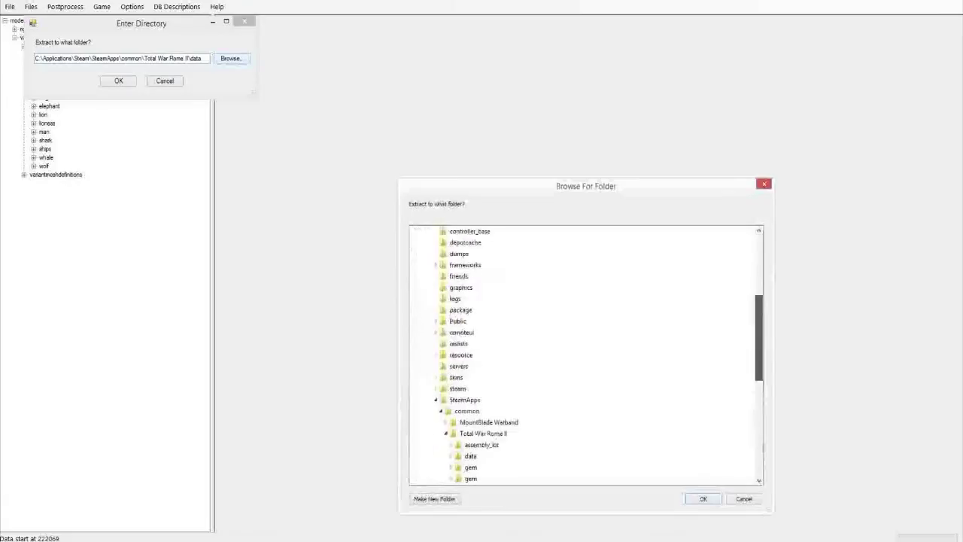
Choose Programming/Modding/Tutorial/Vanilla Extracted on drive F: as the destination and run the models.pack extraction.
{"action": "left_click_drag", "start_coordinate": [759, 390], "coordinate": [759, 384]}
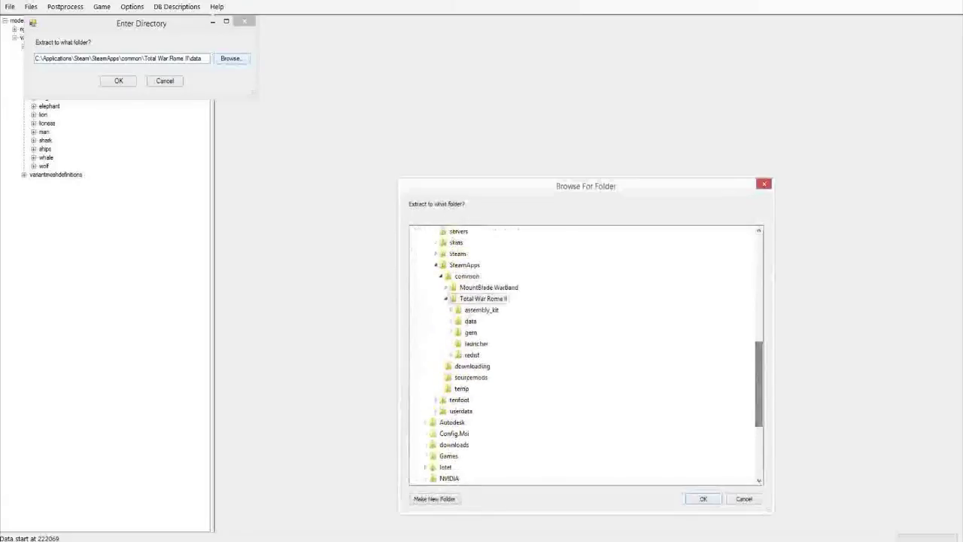
{"action": "left_click", "coordinate": [435, 265]}
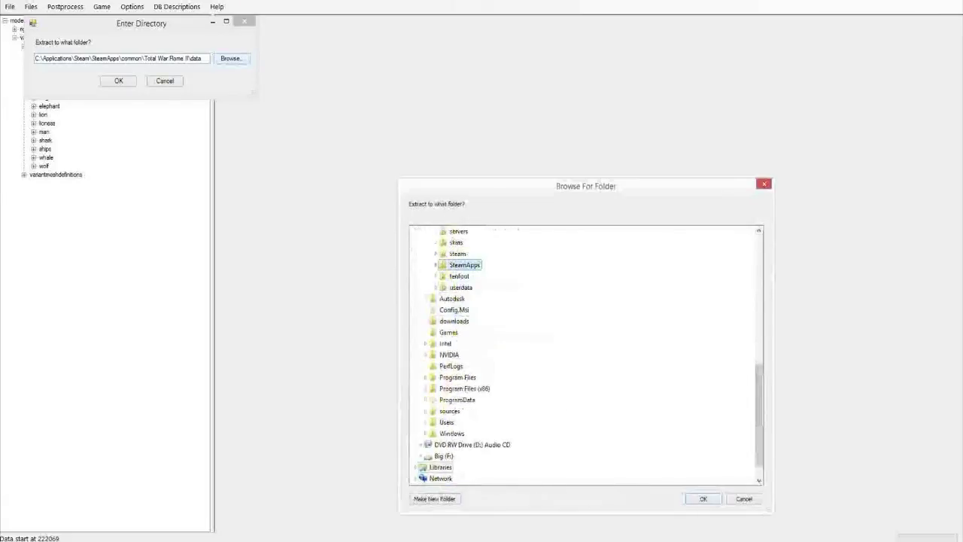
{"action": "left_click", "coordinate": [420, 456]}
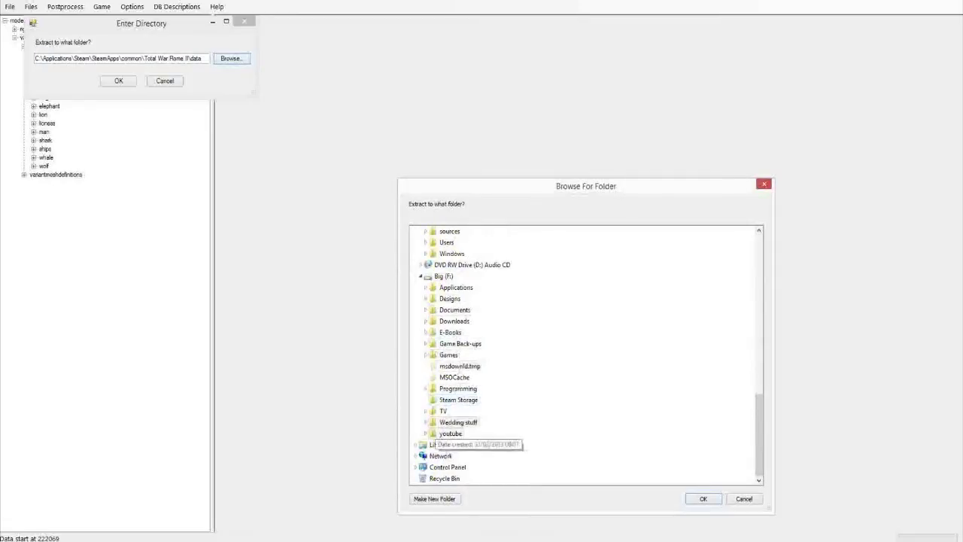
{"action": "left_click", "coordinate": [456, 388]}
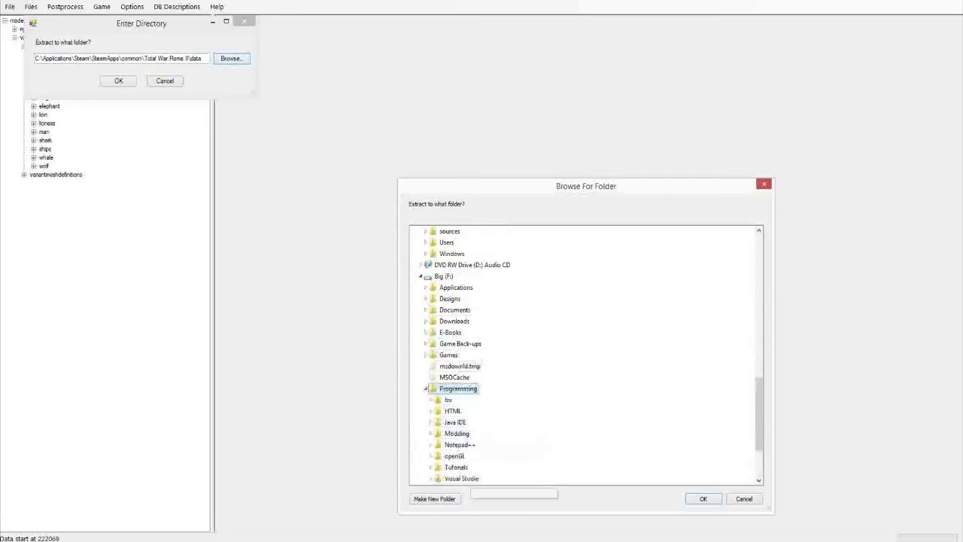
{"action": "scroll", "coordinate": [451, 422], "scroll_direction": "down", "scroll_amount": 2}
{"action": "left_click", "coordinate": [457, 366]}
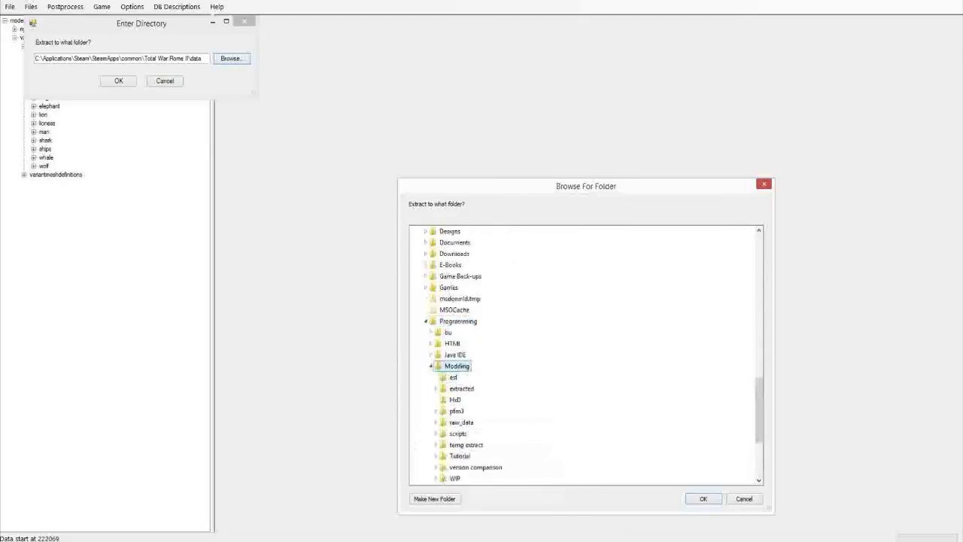
{"action": "left_click", "coordinate": [459, 456]}
{"action": "scroll", "coordinate": [460, 451], "scroll_direction": "down", "scroll_amount": 3}
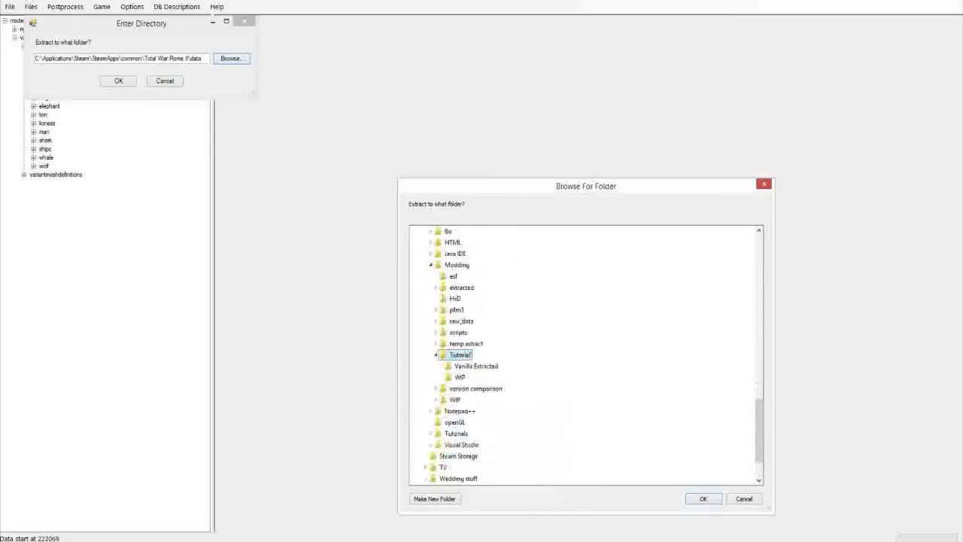
{"action": "left_click", "coordinate": [477, 367]}
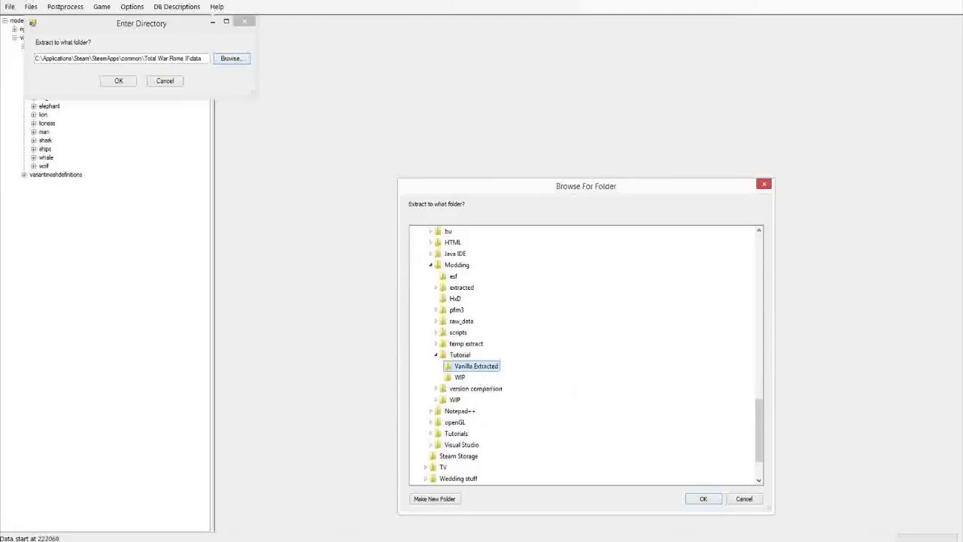
{"action": "key", "text": "Return"}
{"action": "key", "text": "Return"}
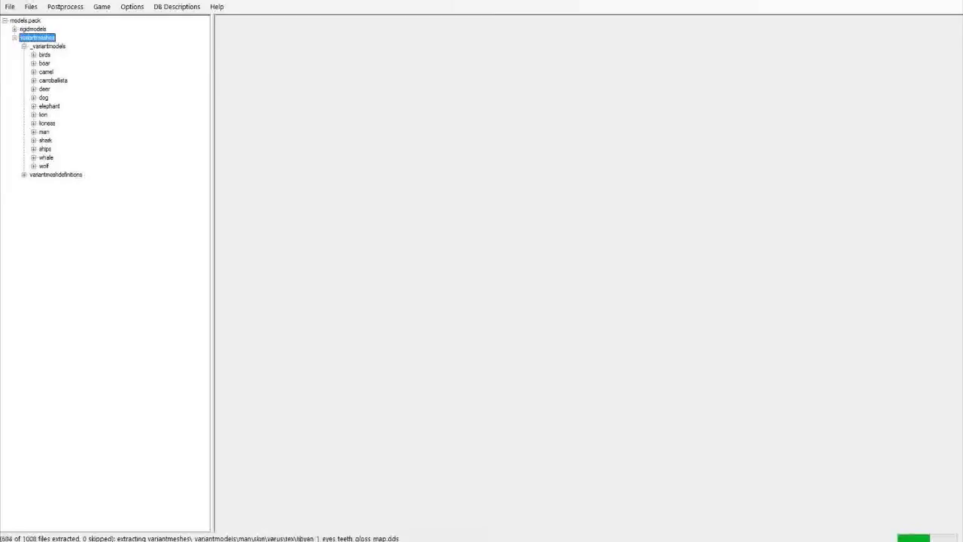
Close the models.pack window and open the models_rome2 pack from the Total War Rome II data folder.
{"action": "mouse_move", "coordinate": [194, 540]}
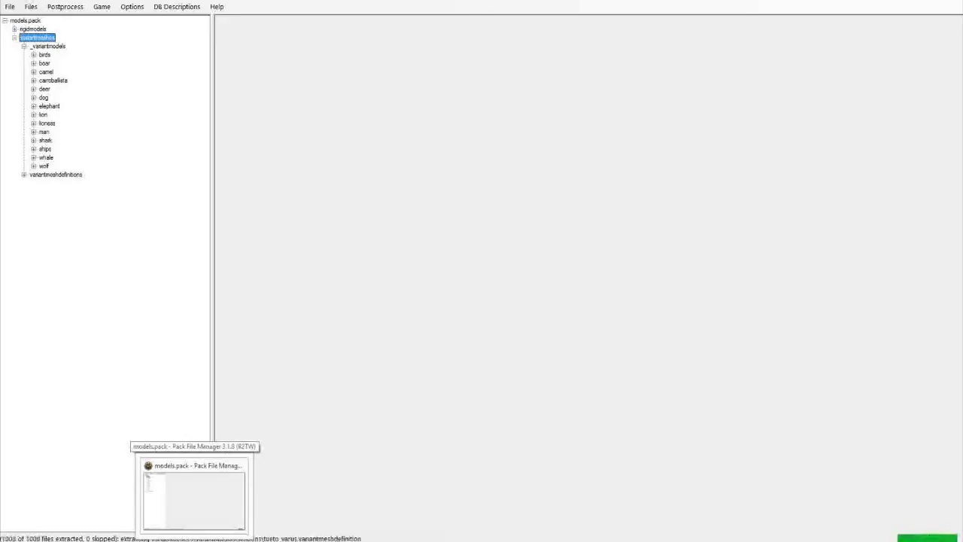
{"action": "right_click", "coordinate": [194, 540]}
{"action": "left_click", "coordinate": [193, 501]}
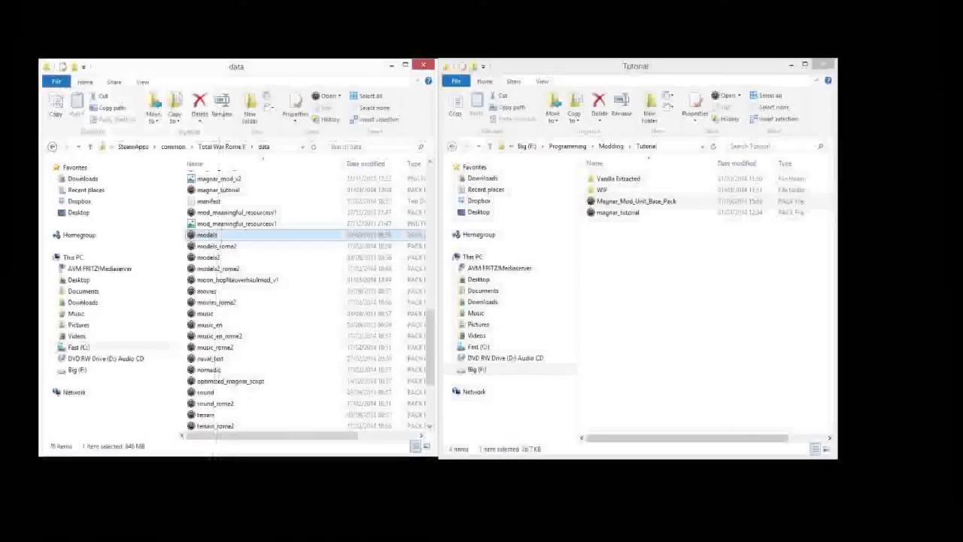
{"action": "left_click", "coordinate": [219, 246]}
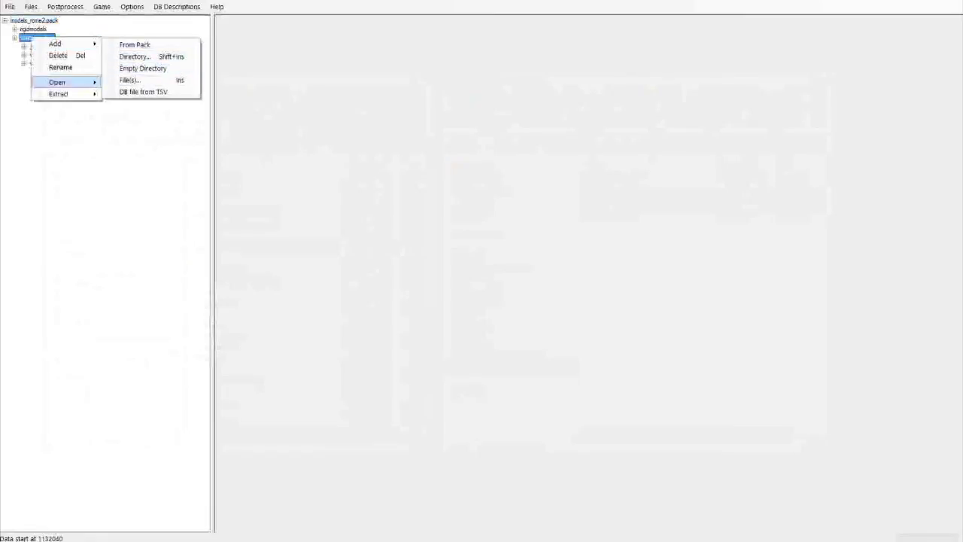
Start extracting the variantmeshes folder of models_rome2.pack and bring up the destination folder browser.
{"action": "mouse_move", "coordinate": [59, 95]}
{"action": "left_click", "coordinate": [144, 96]}
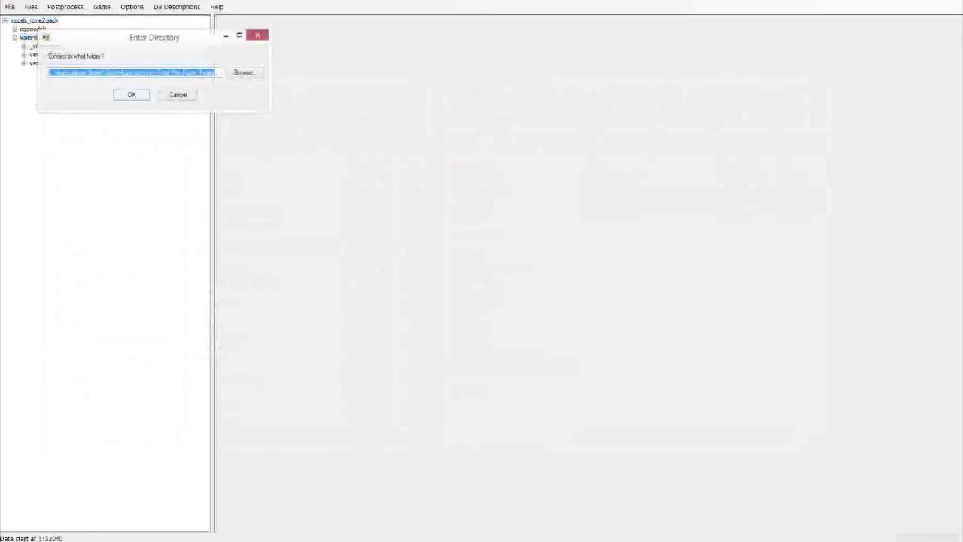
{"action": "left_click", "coordinate": [131, 95]}
{"action": "left_click", "coordinate": [245, 72]}
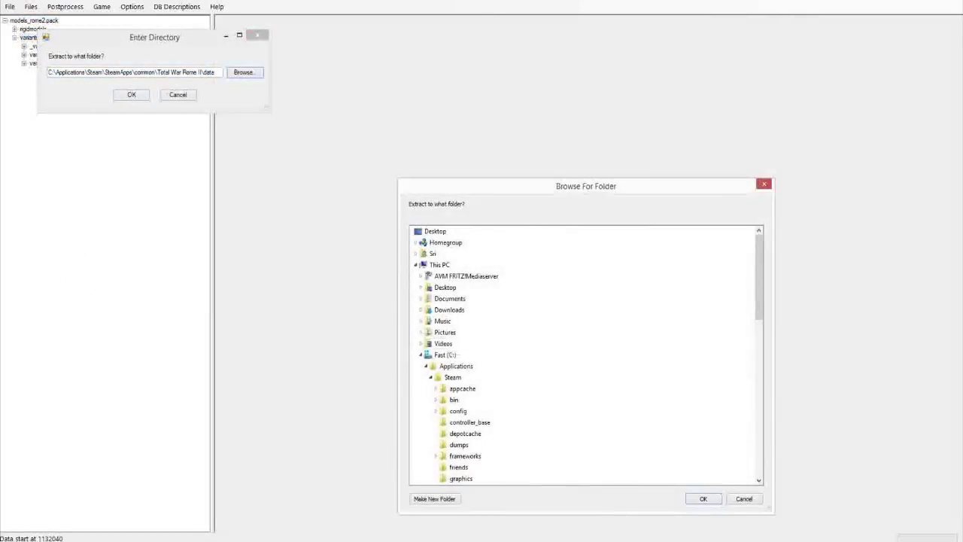
Set Programming/Modding/Tutorial/Vanilla Extracted on drive F: as the destination and run the models_rome2.pack extraction.
{"action": "left_click", "coordinate": [420, 355]}
{"action": "left_click", "coordinate": [420, 377]}
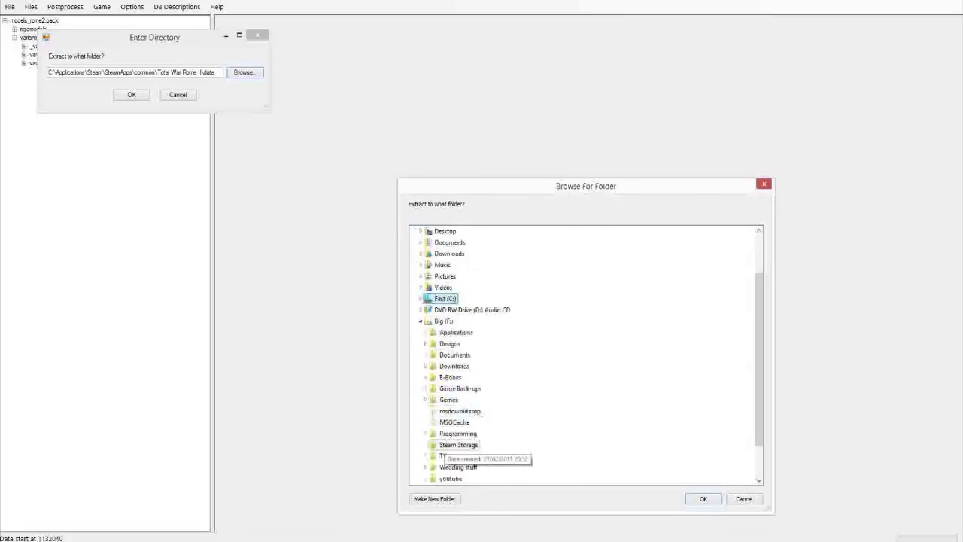
{"action": "double_click", "coordinate": [457, 458]}
{"action": "double_click", "coordinate": [457, 433]}
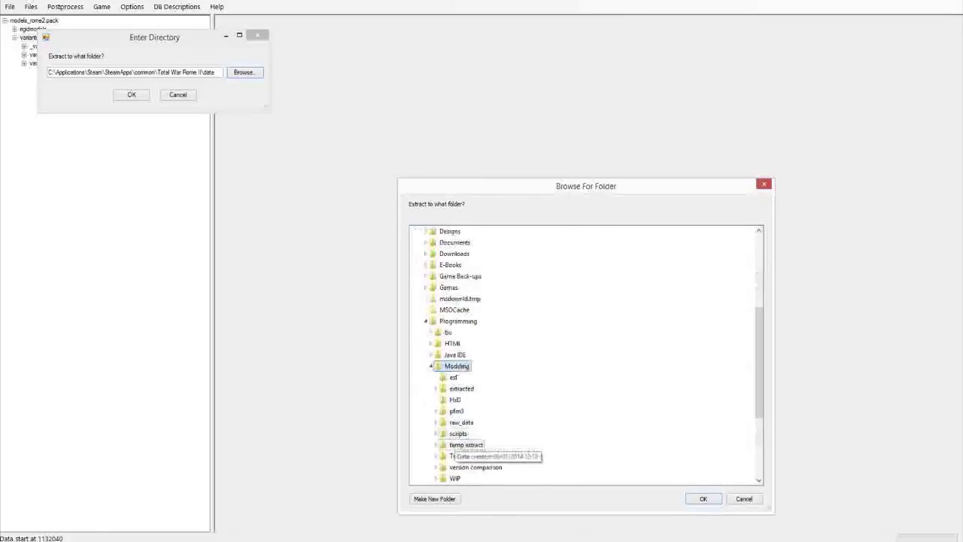
{"action": "double_click", "coordinate": [459, 456]}
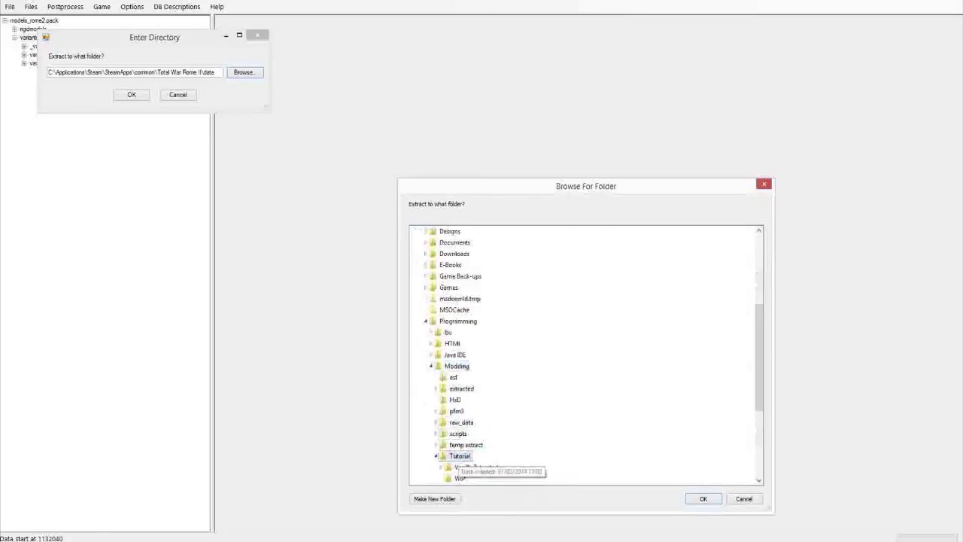
{"action": "left_click", "coordinate": [472, 468]}
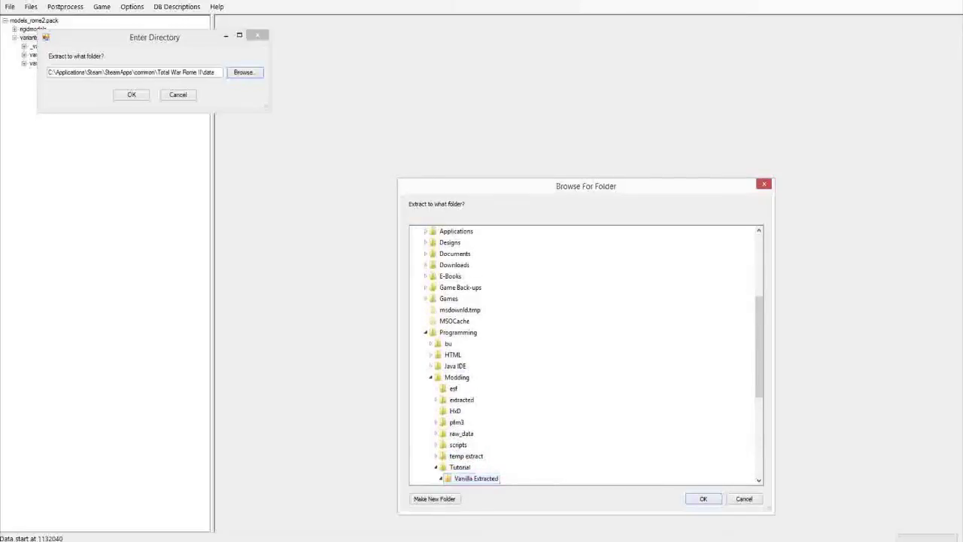
{"action": "left_click", "coordinate": [703, 499]}
{"action": "left_click", "coordinate": [131, 95]}
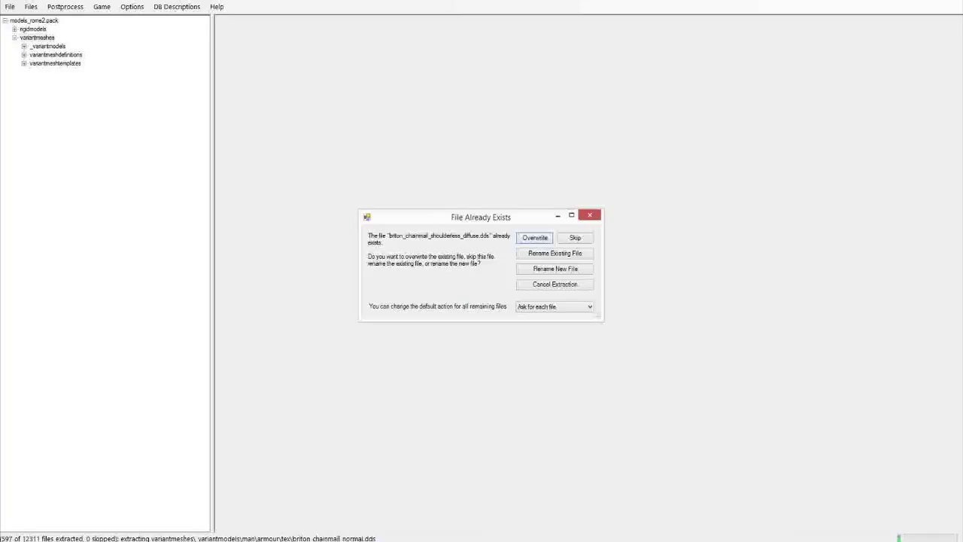
Set the default action for already existing files to Skip all files and skip the current duplicate file.
{"action": "left_click", "coordinate": [555, 307]}
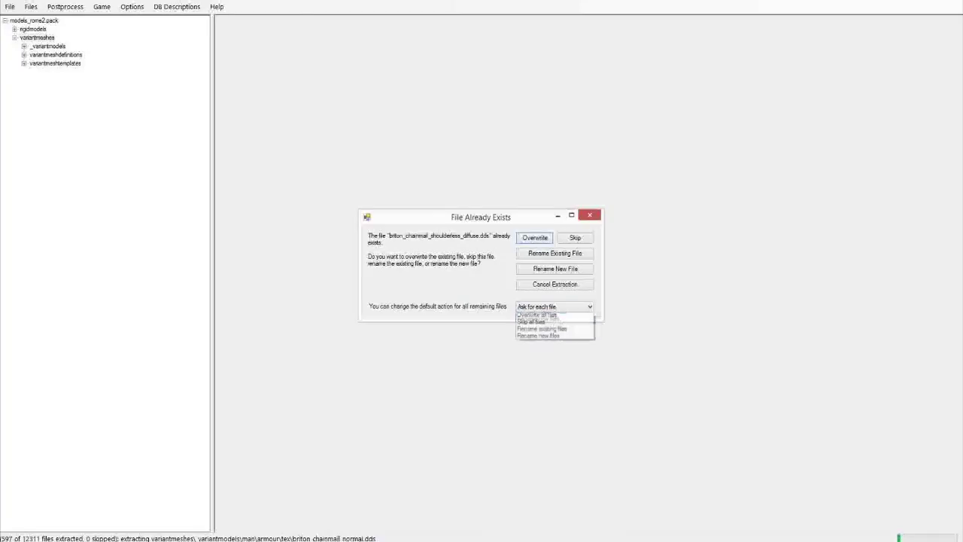
{"action": "left_click", "coordinate": [549, 329]}
{"action": "left_click", "coordinate": [574, 238]}
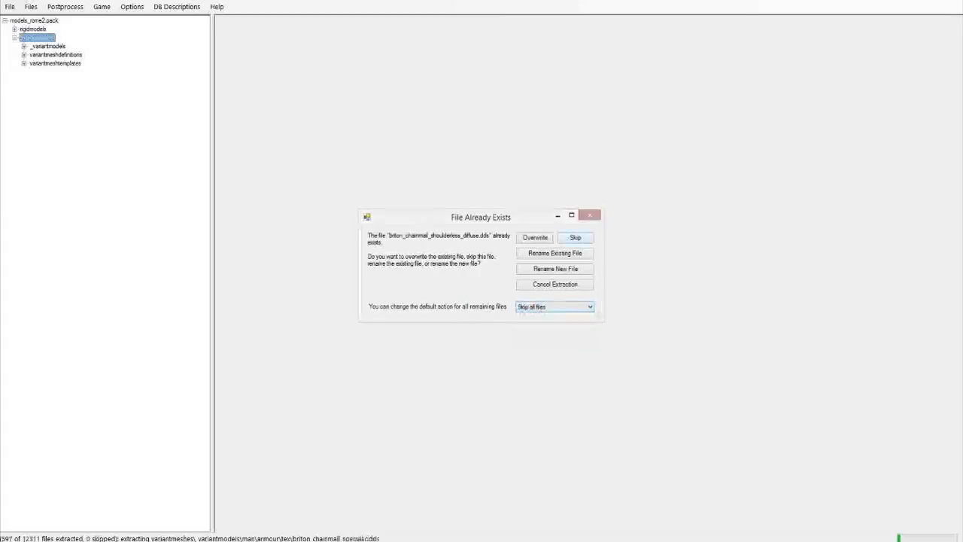